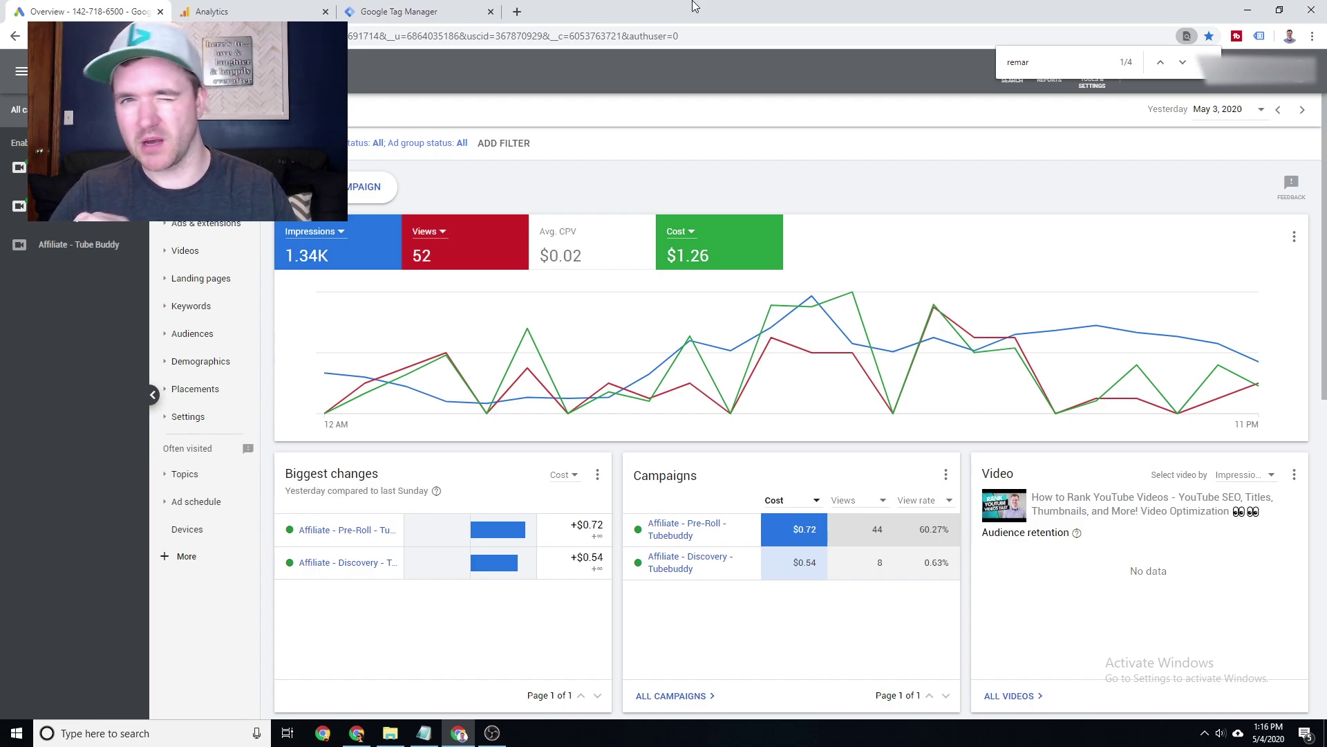
Switch to Google Analytics and start a new Google Ads link group from the property's Google Ads Linking settings.
left_click(257, 6)
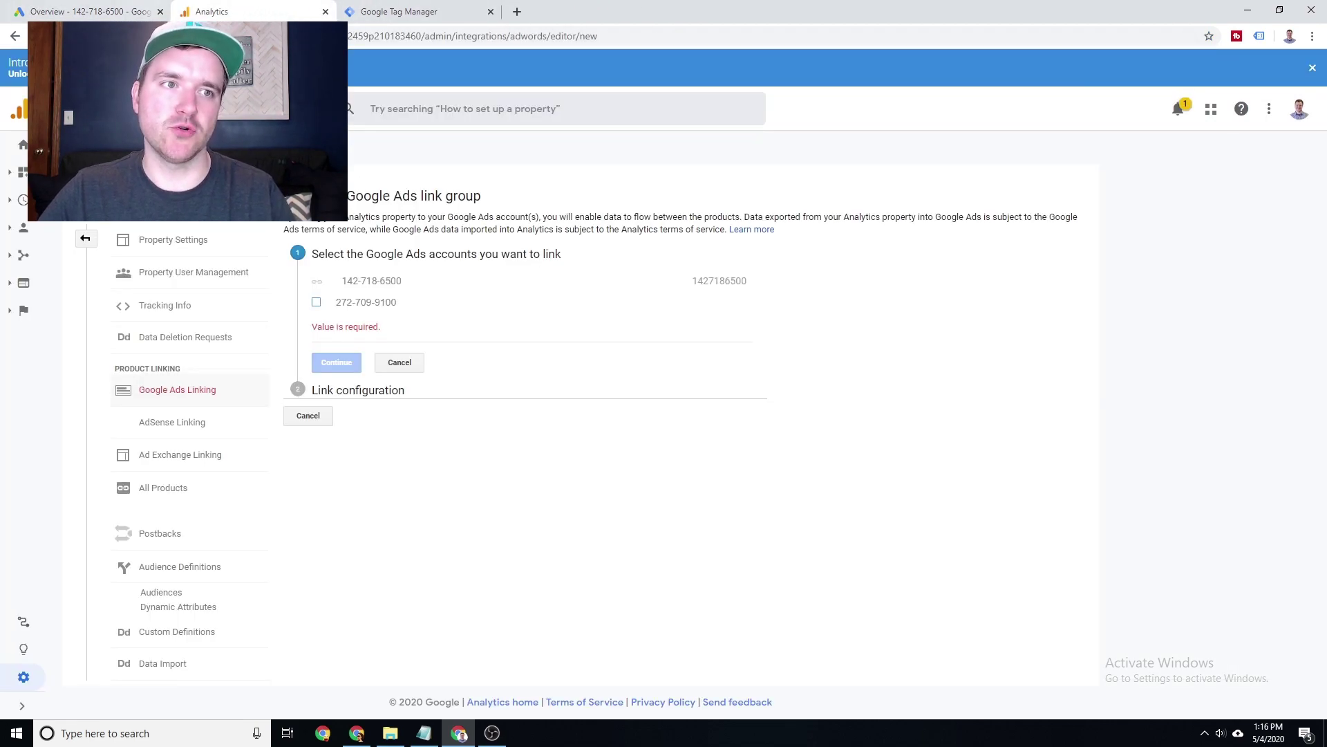
left_click(23, 679)
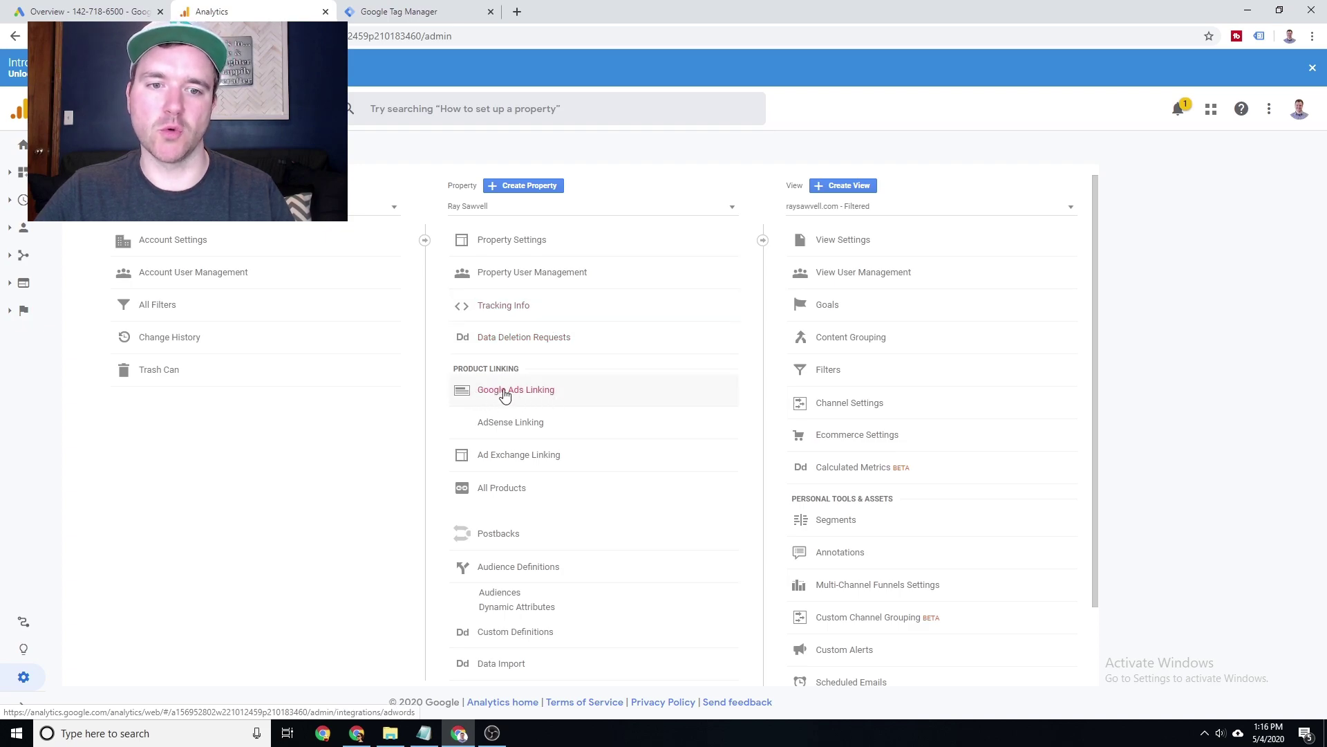
left_click(526, 395)
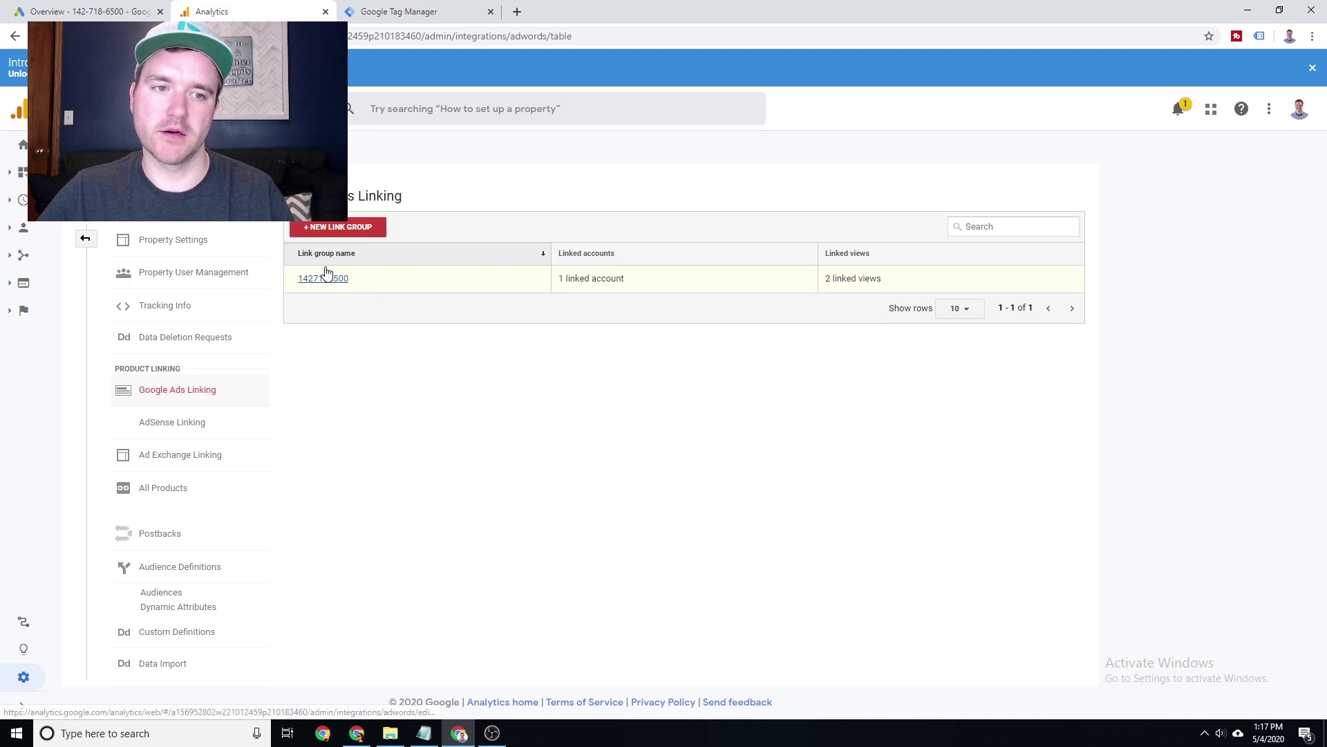
left_click(344, 229)
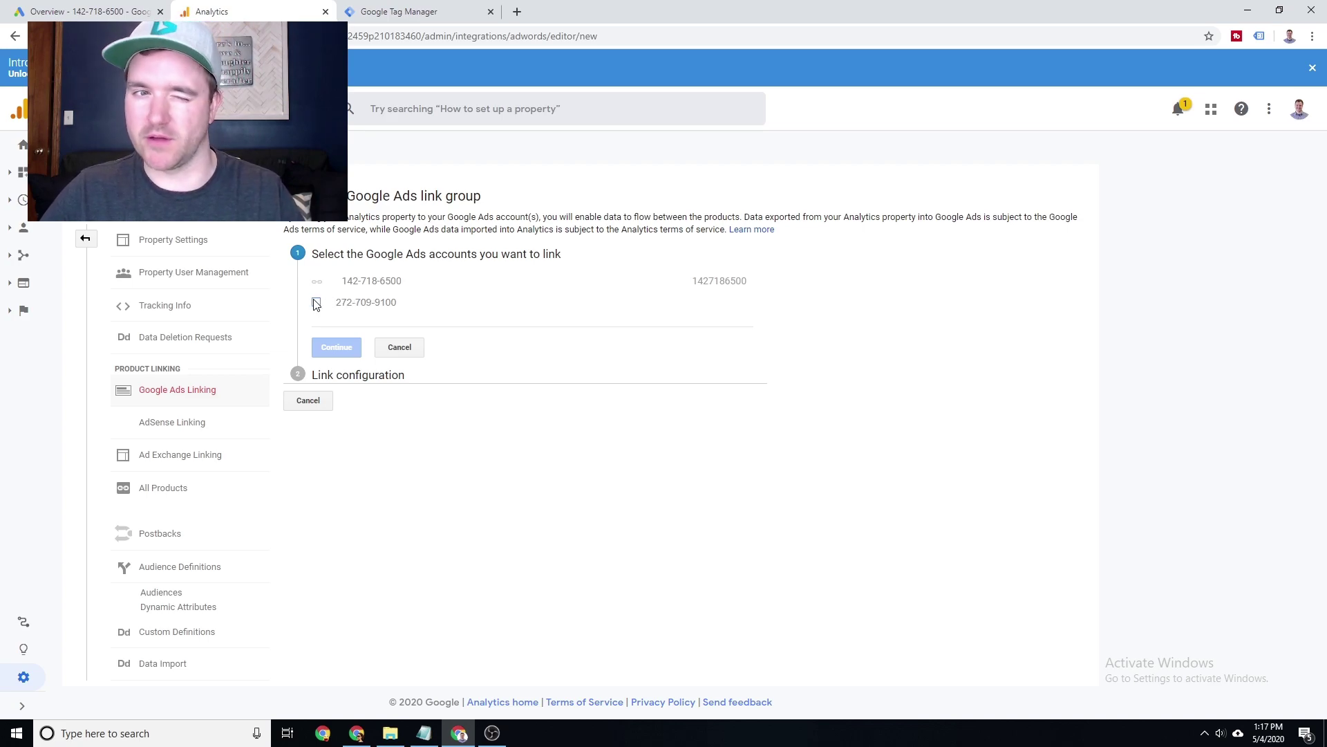
Select the Google Ads account that is not yet linked and continue to the link configuration.
left_click(317, 303)
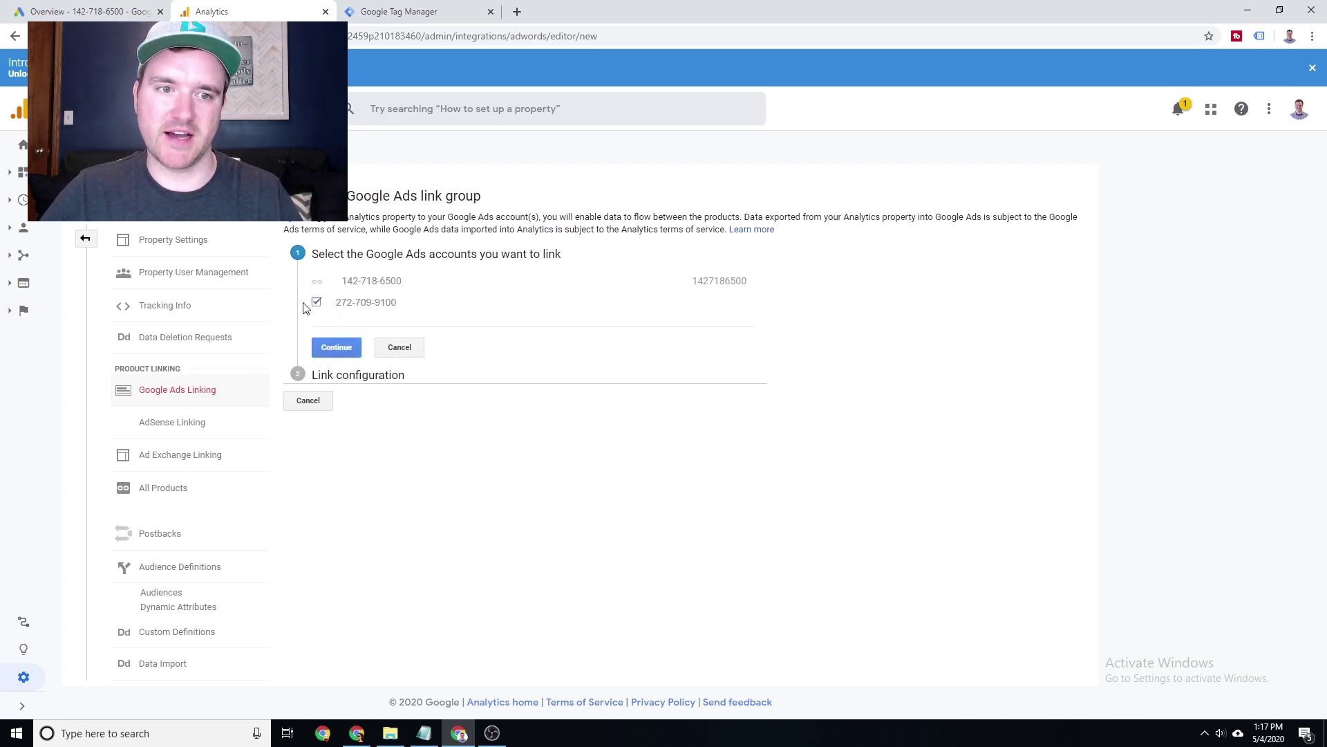
left_click(316, 303)
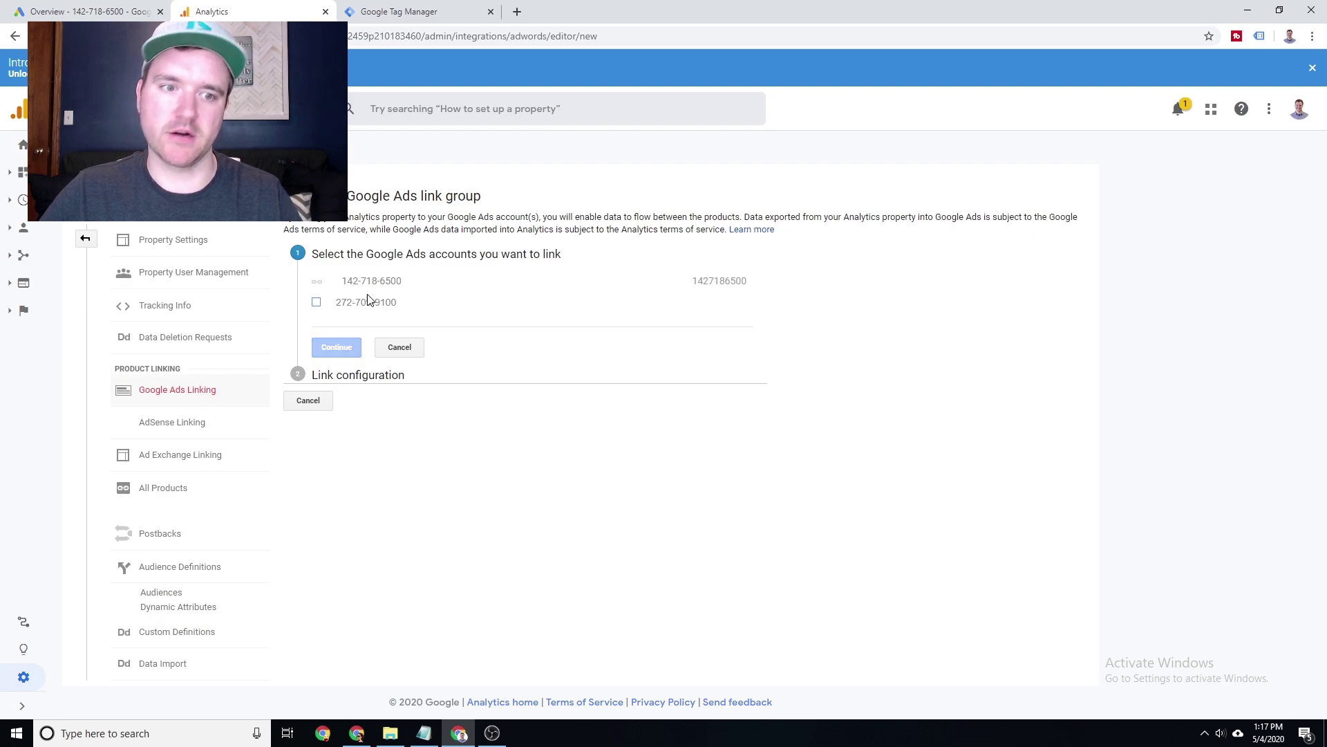
left_click(316, 302)
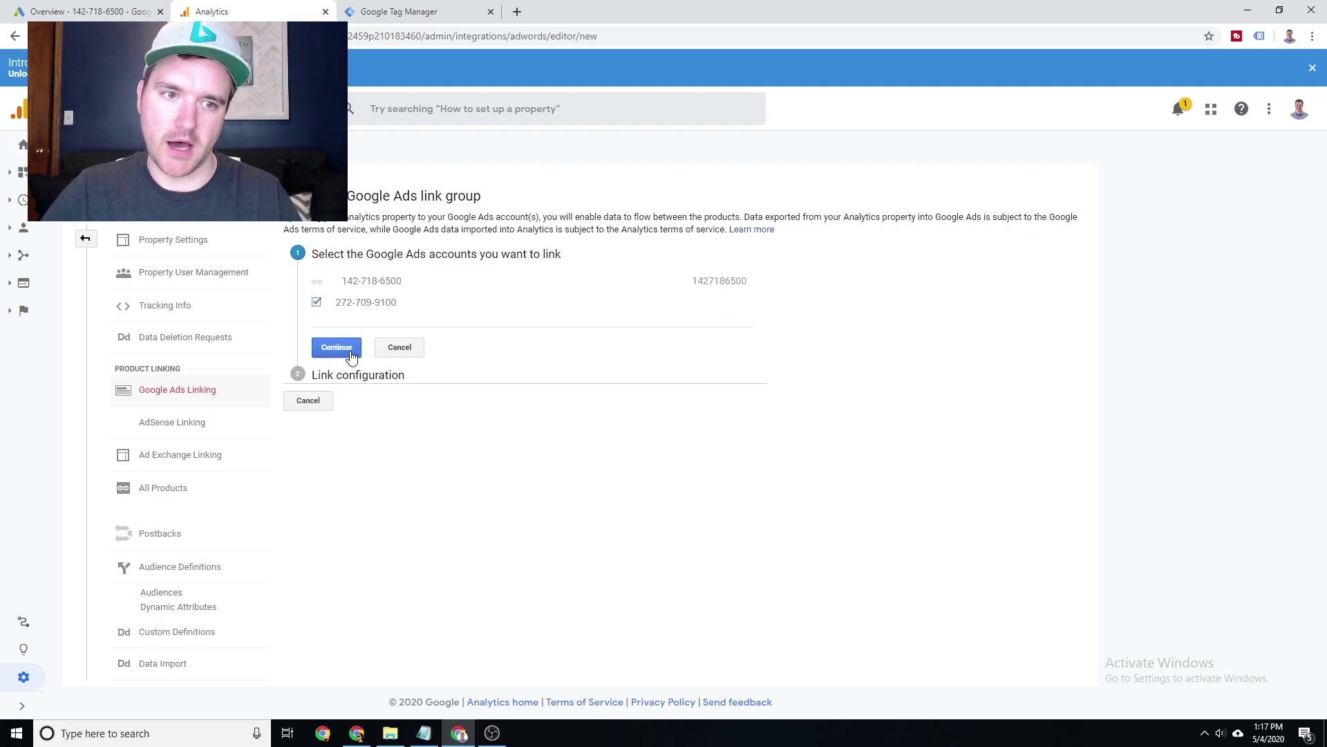
left_click(337, 347)
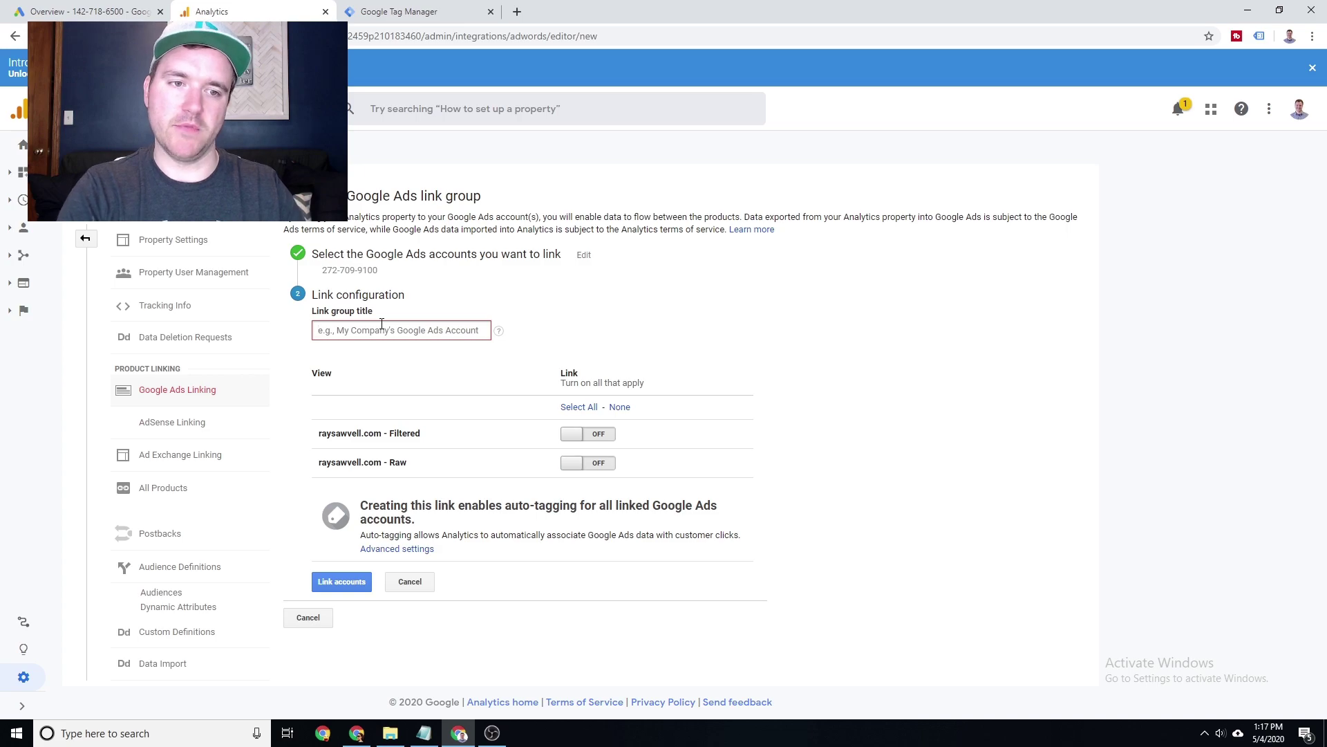
Title the link group with the owner's first name plus "Ads Account", turn on linking for the Filtered view, and link the accounts.
type("Ray's Ads Account")
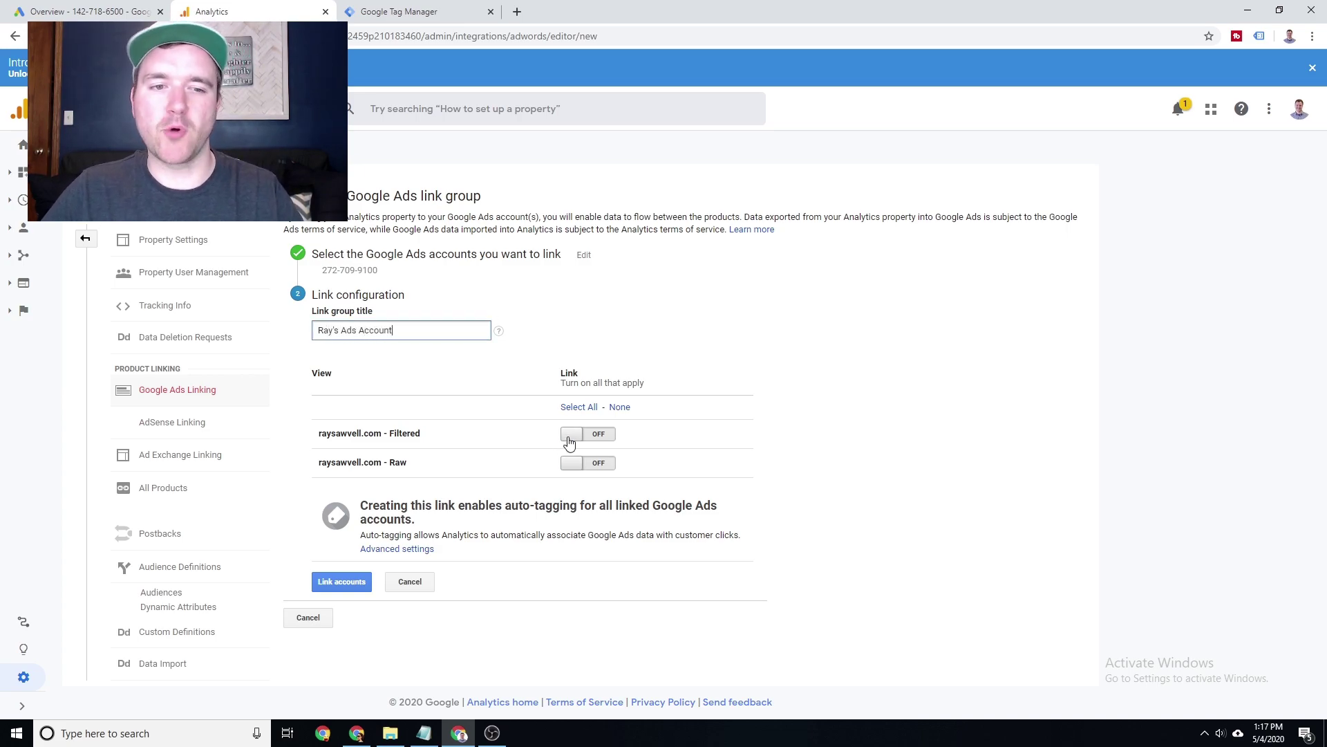
left_click(579, 434)
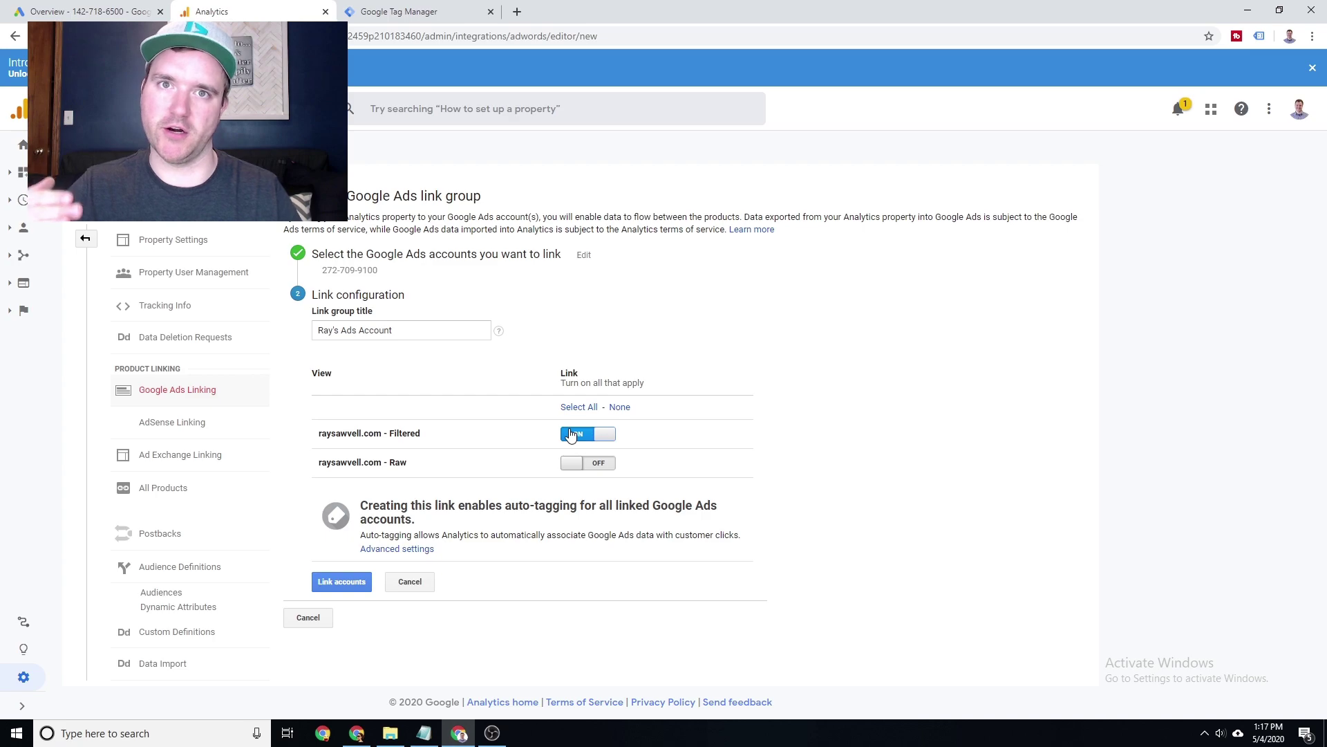
left_click(343, 582)
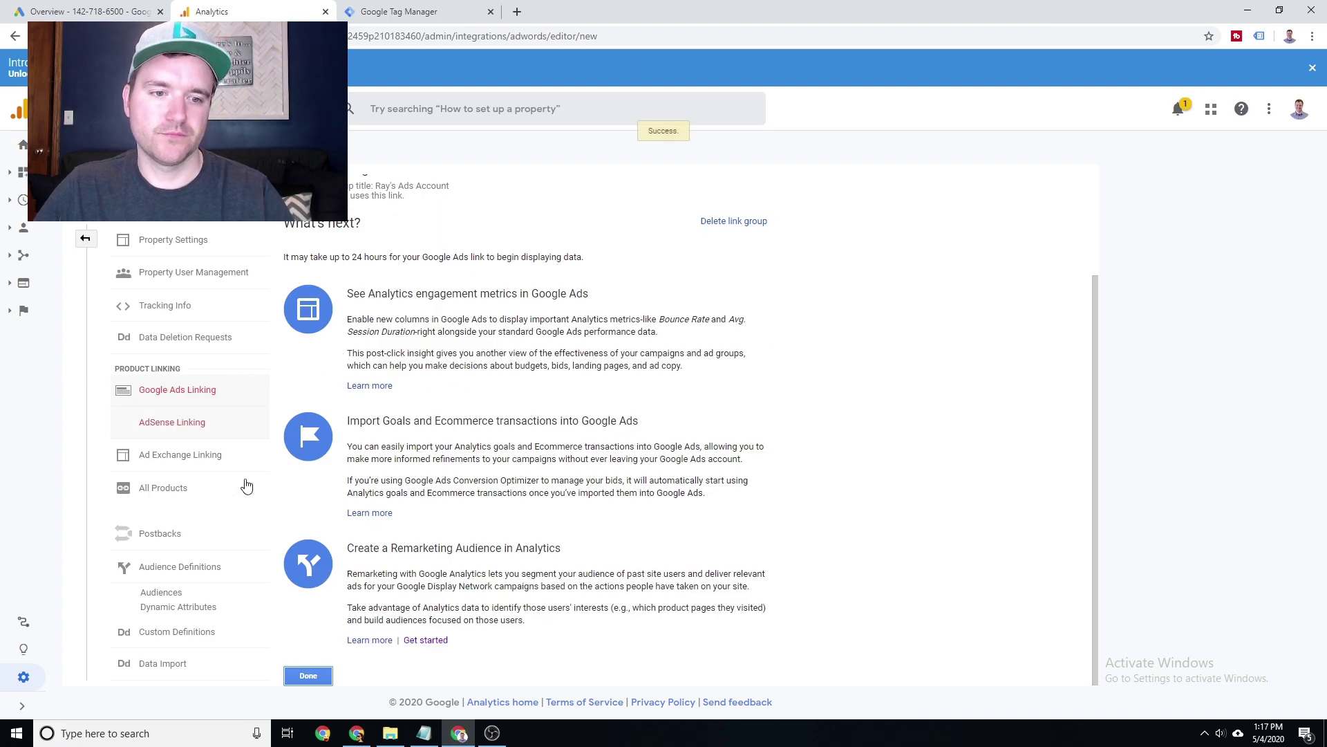
left_click(308, 676)
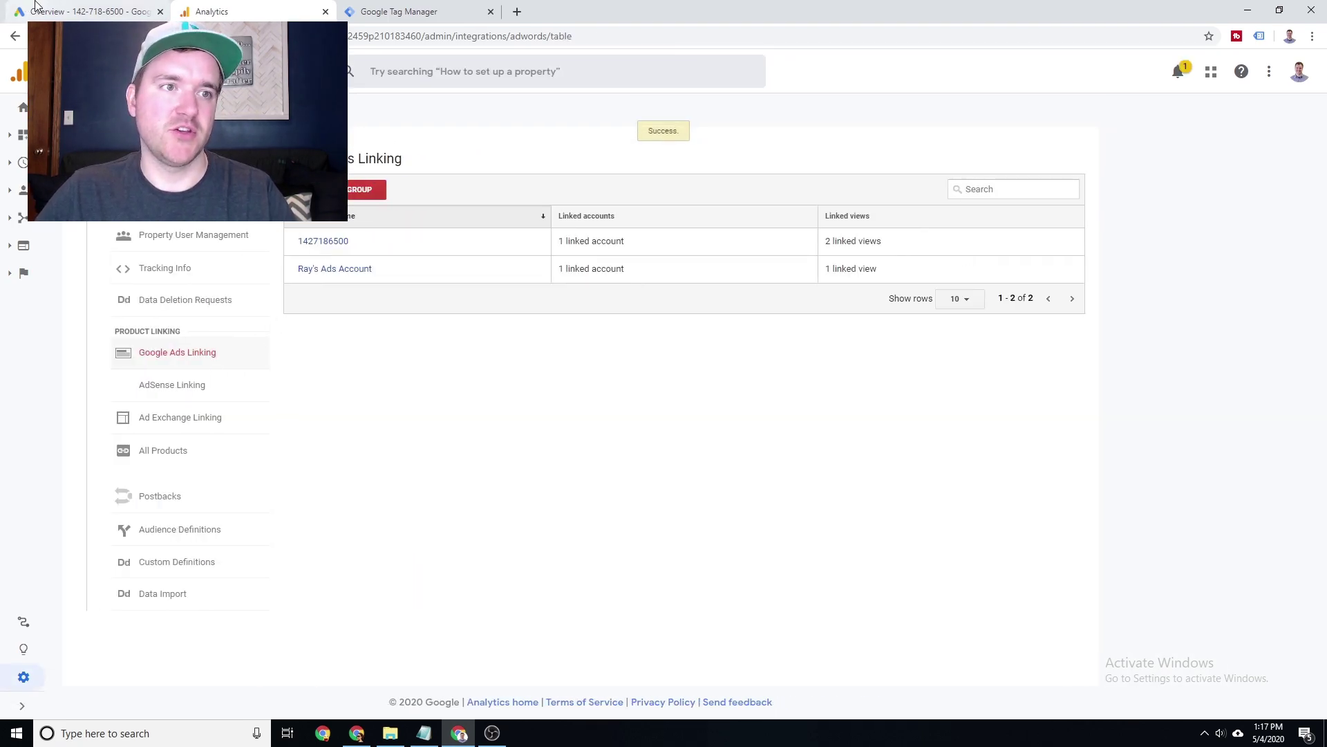
Switch to Google Ads and check the linked Analytics property in the Google Analytics details under Linked accounts.
left_click(85, 10)
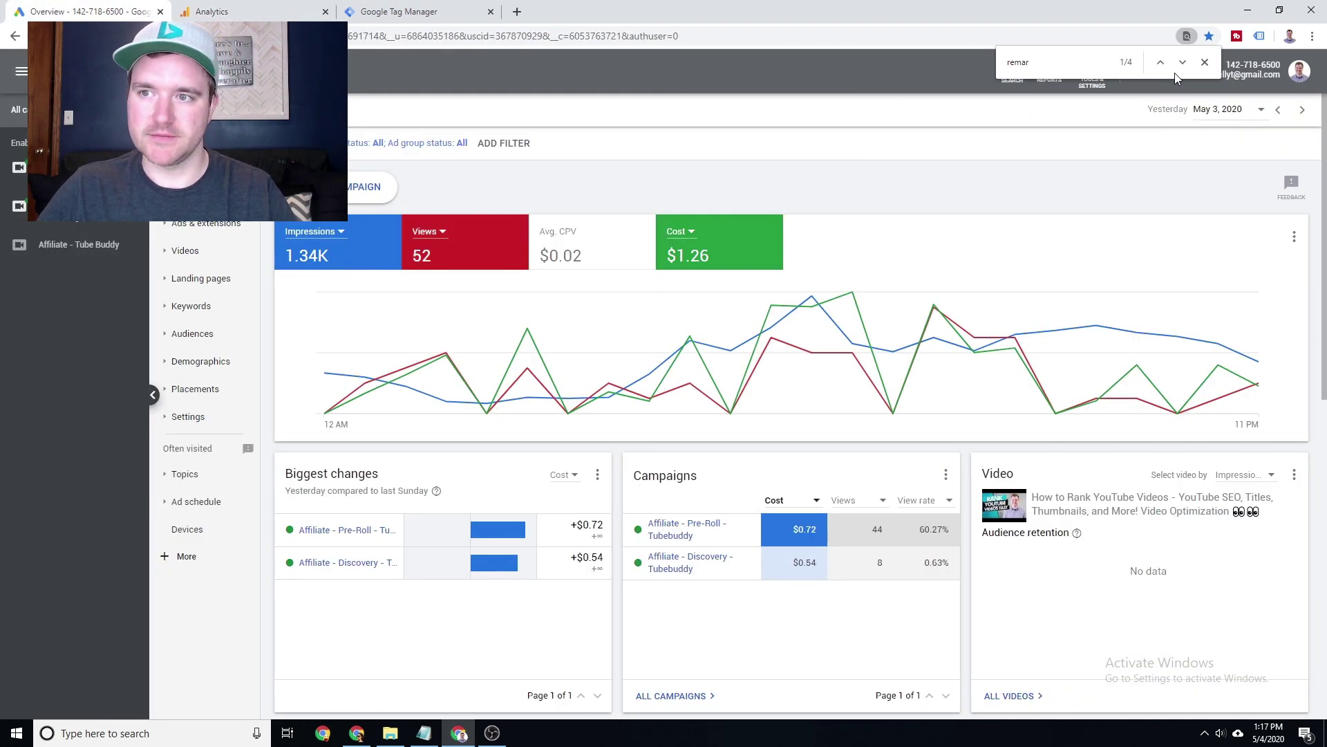
left_click(1205, 62)
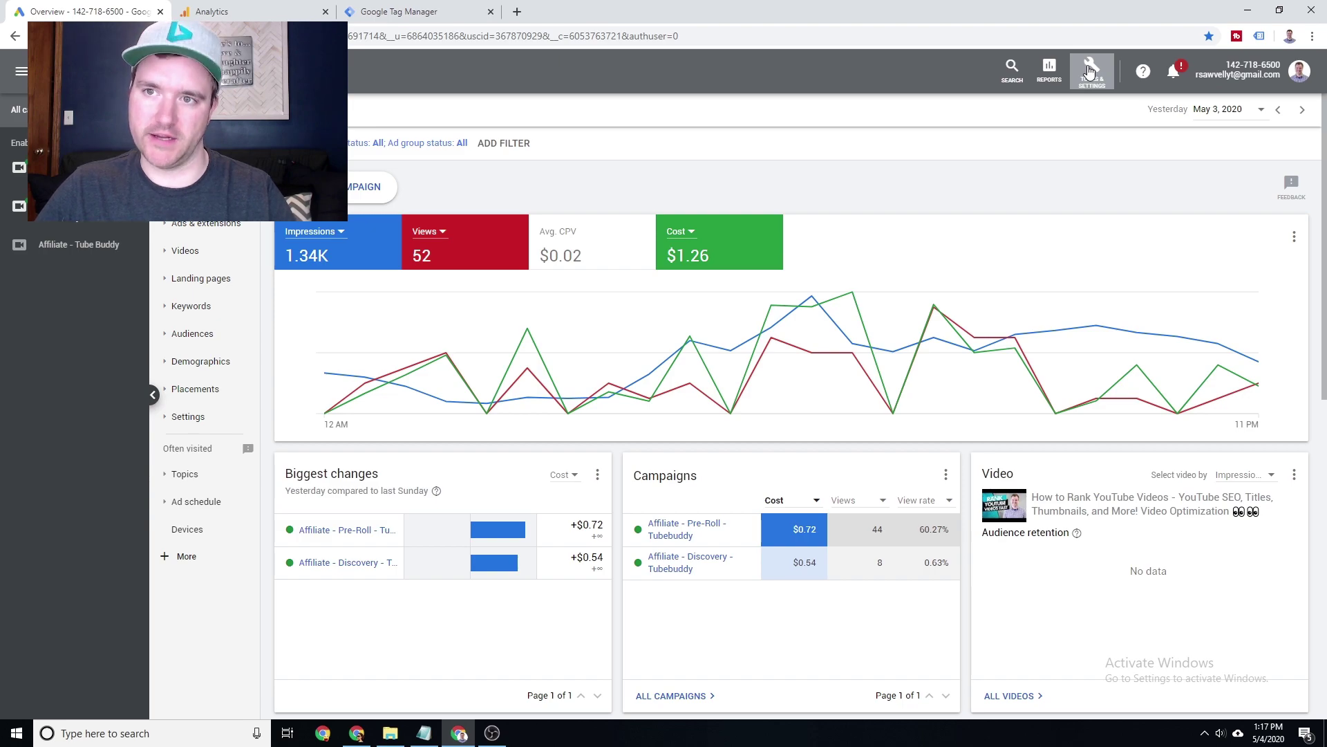
left_click(1090, 70)
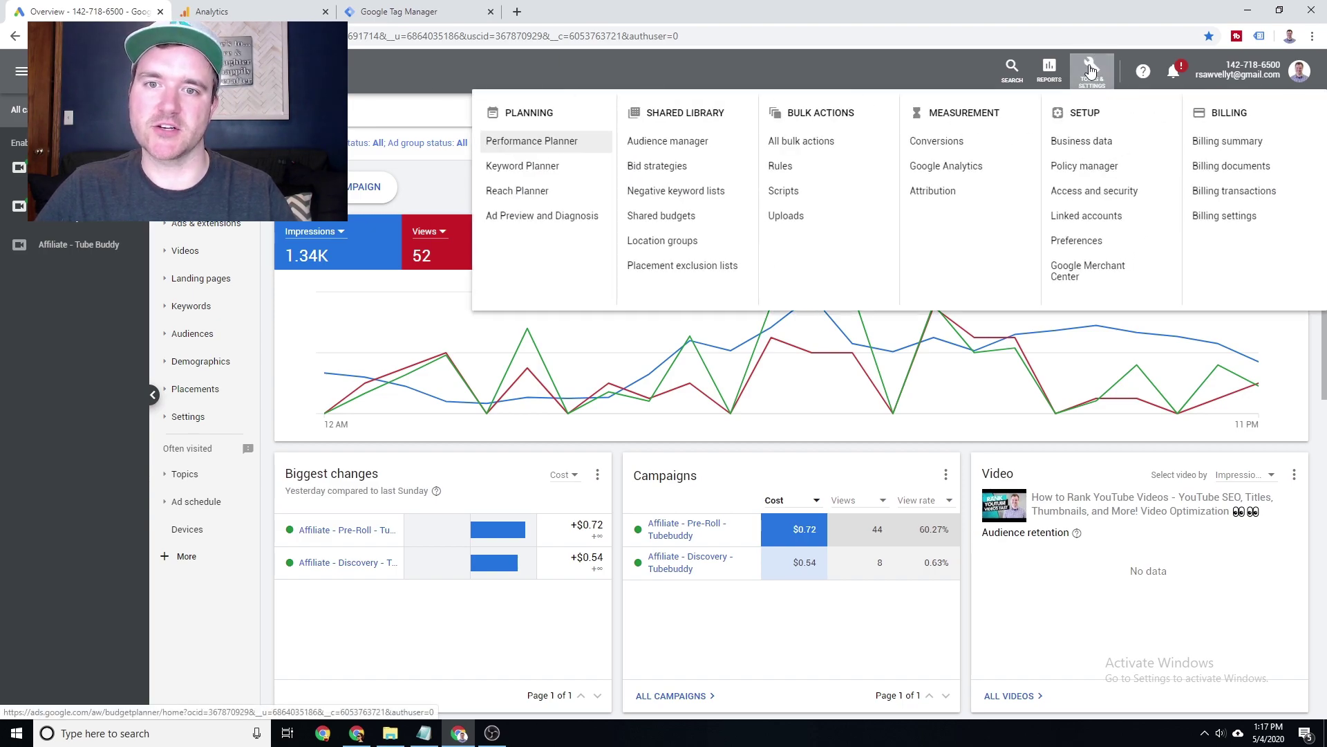
left_click(1129, 217)
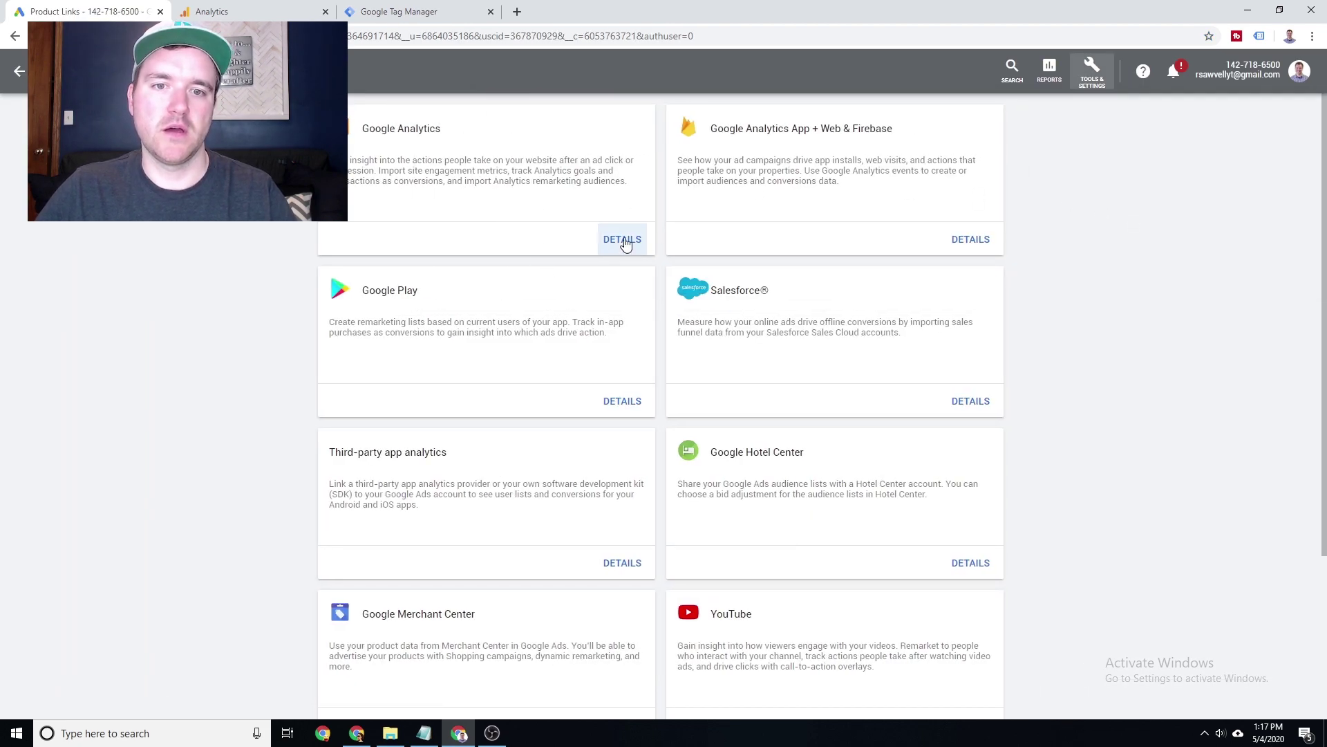
left_click(623, 240)
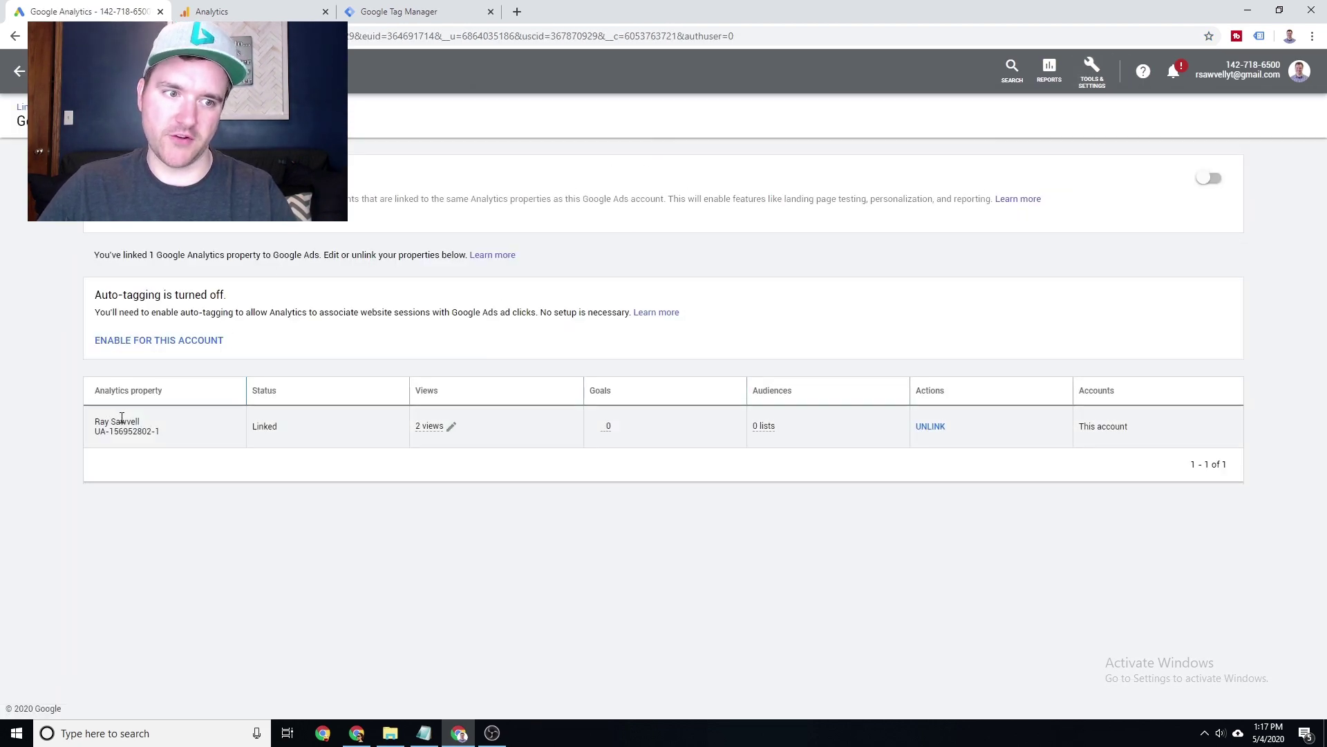
left_click_drag(95, 421, 152, 432)
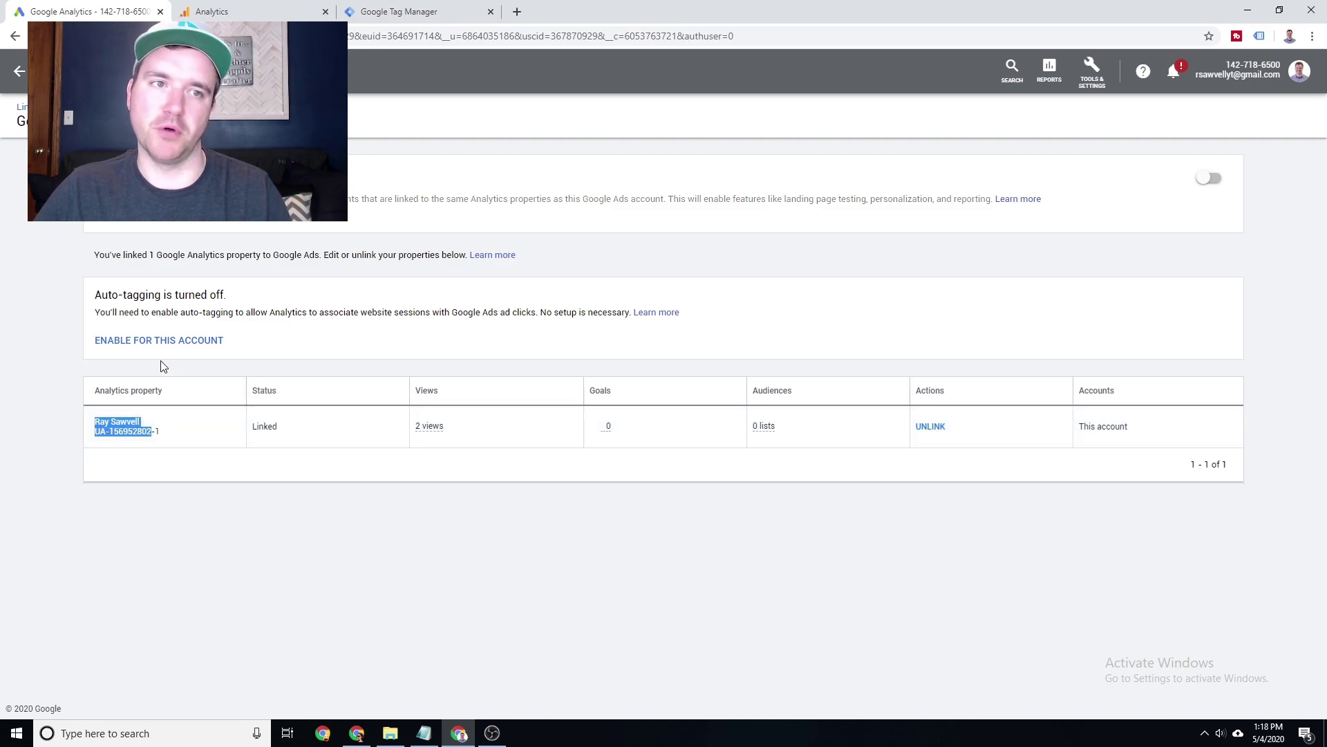
Switch back to Google Analytics, open the property's Audiences setup, and accept the Enable Remarketing step with the All Users audience.
left_click(221, 9)
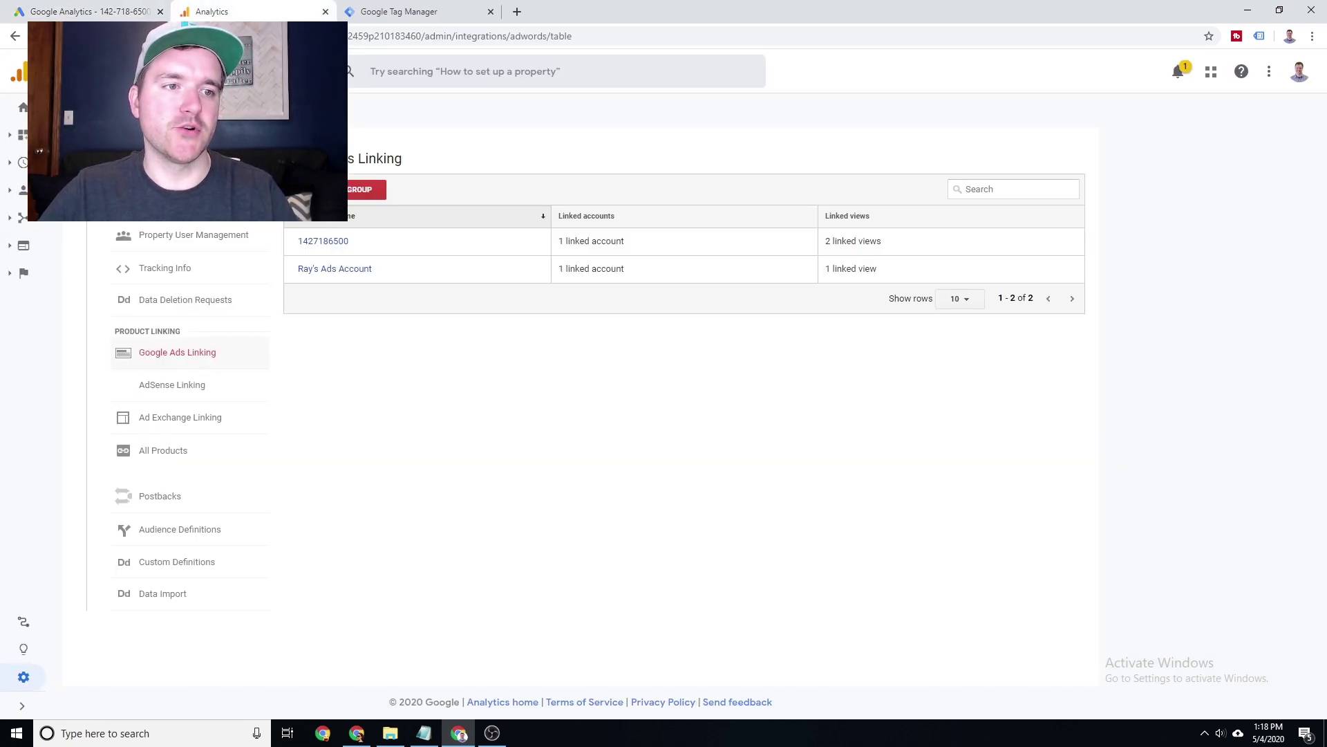
key("alt+Left")
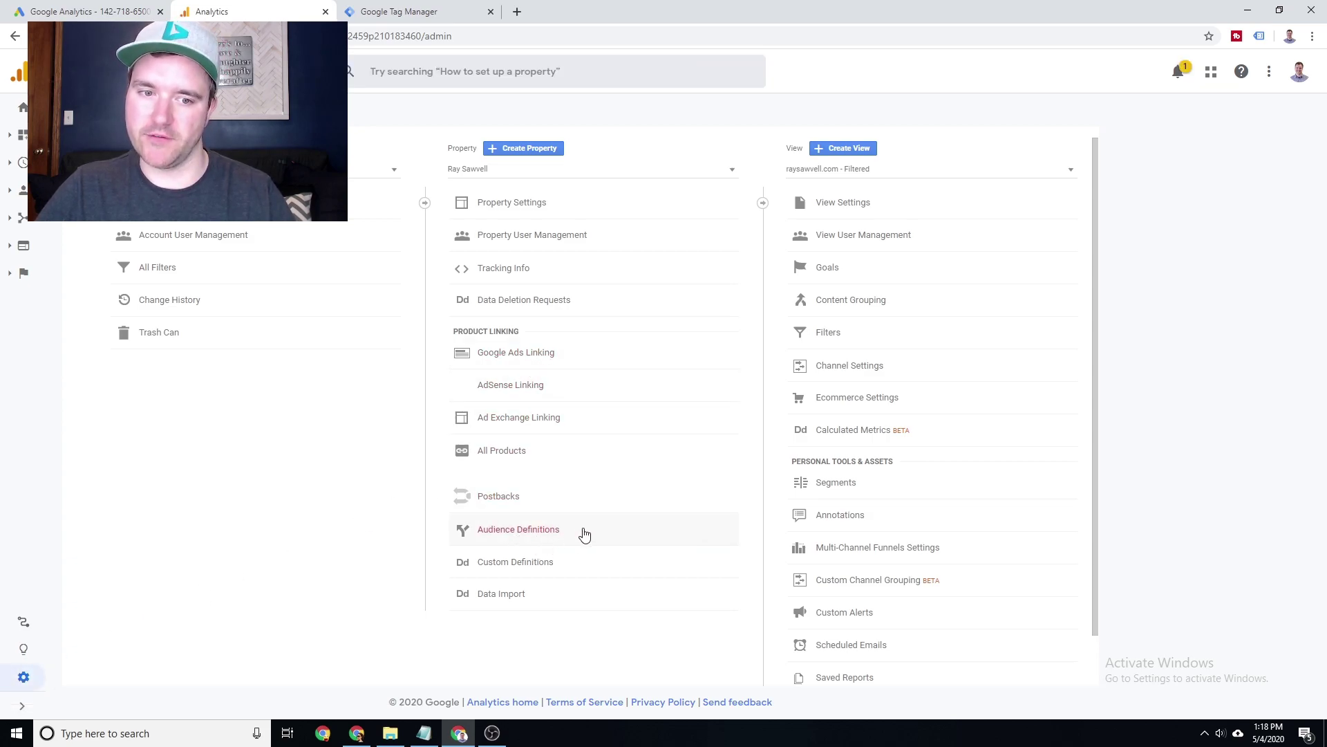
left_click(634, 536)
left_click(519, 555)
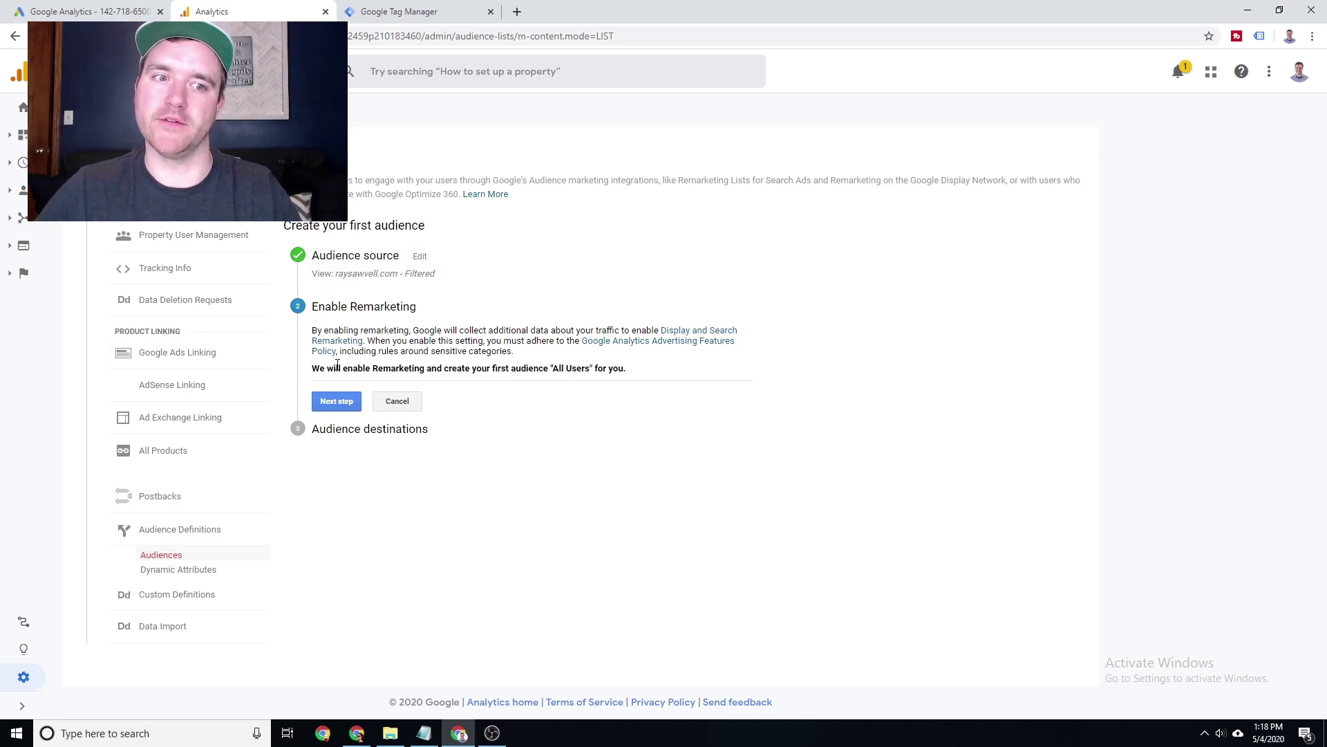
left_click(346, 407)
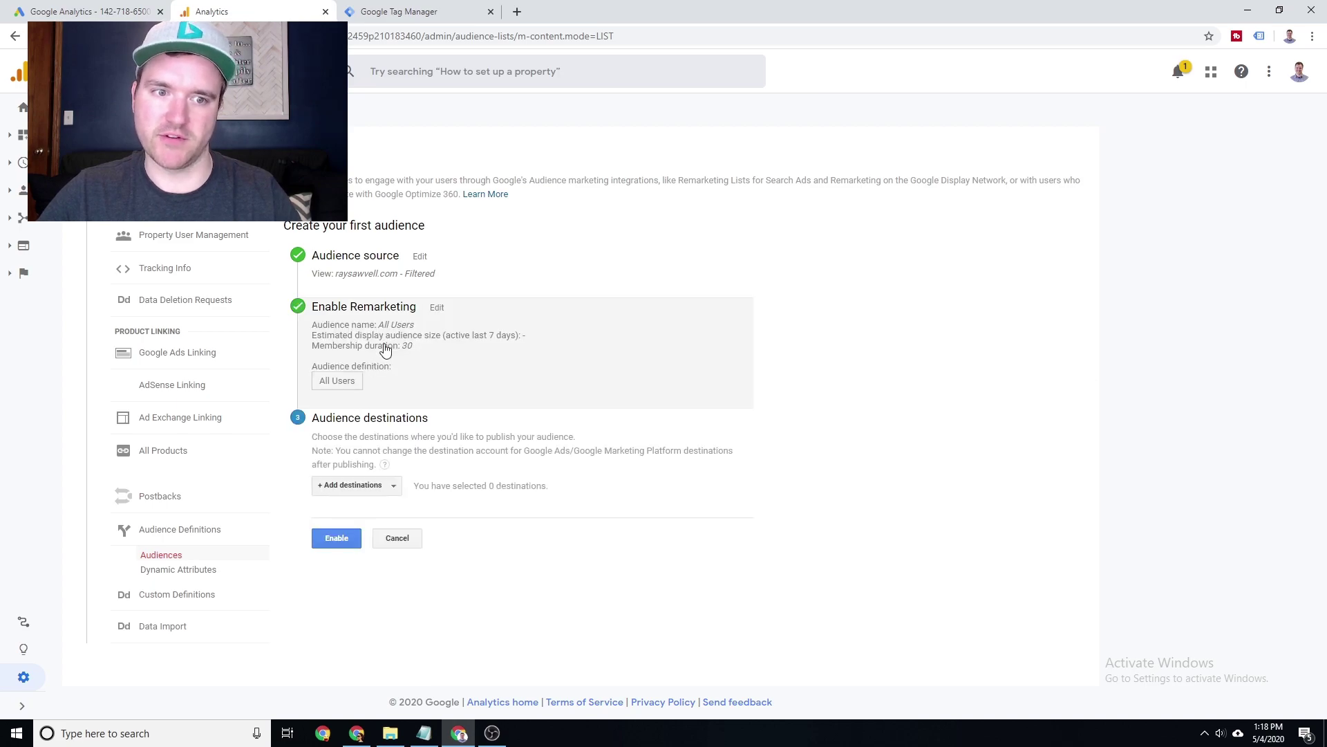
Add both linked Google Ads accounts as audience destinations.
left_click(382, 488)
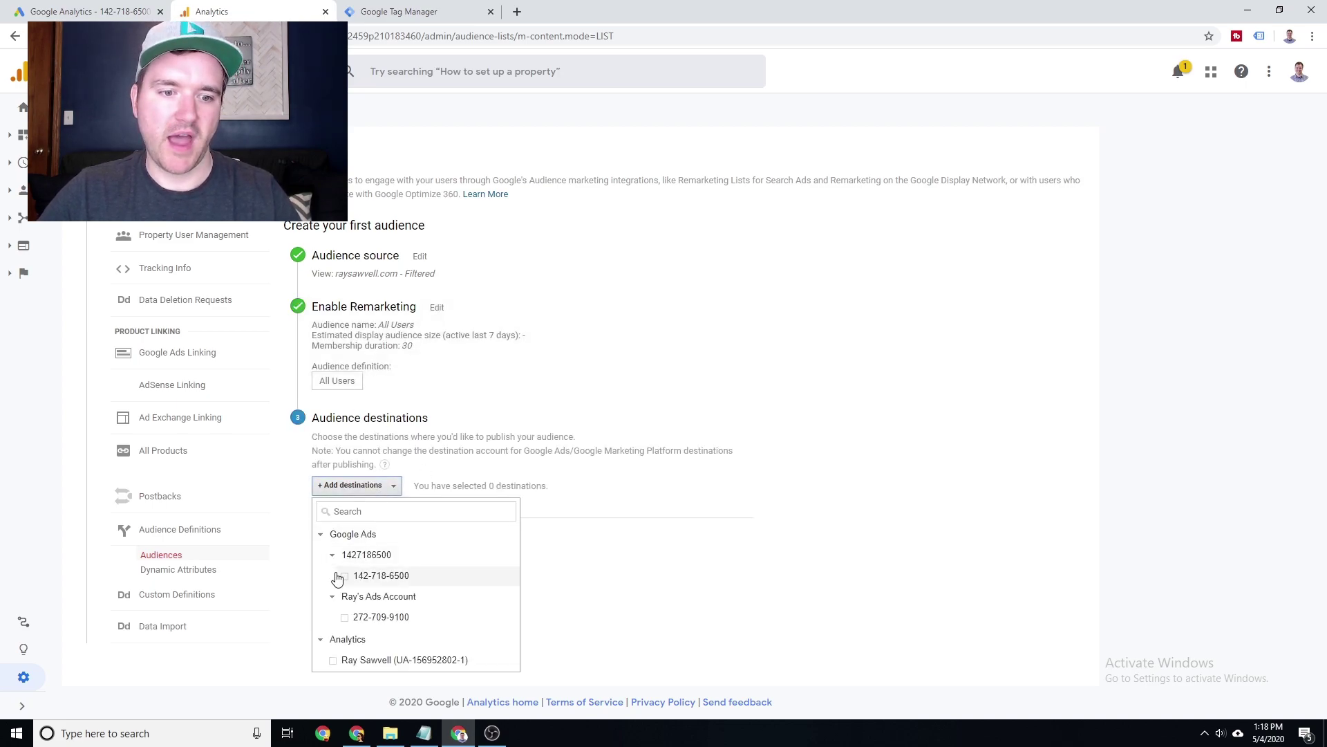
left_click(339, 600)
left_click(331, 596)
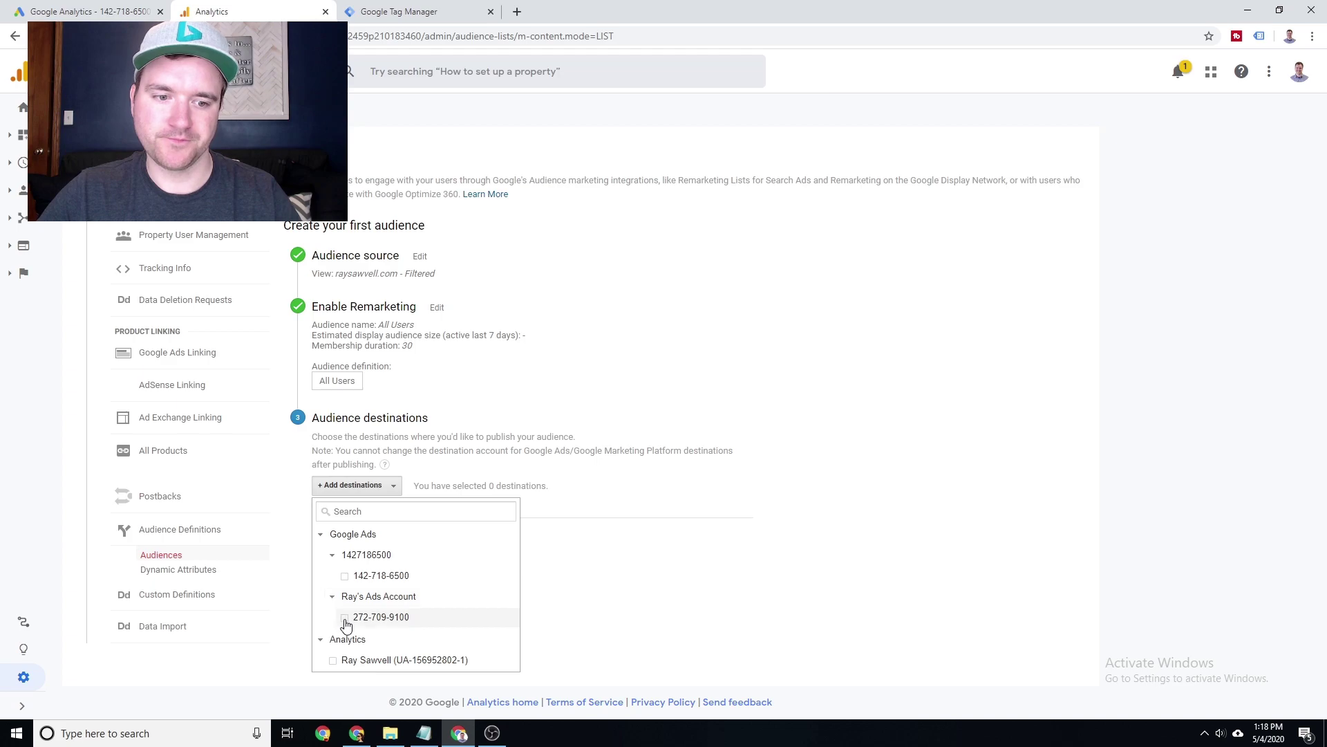
left_click(346, 617)
left_click(345, 576)
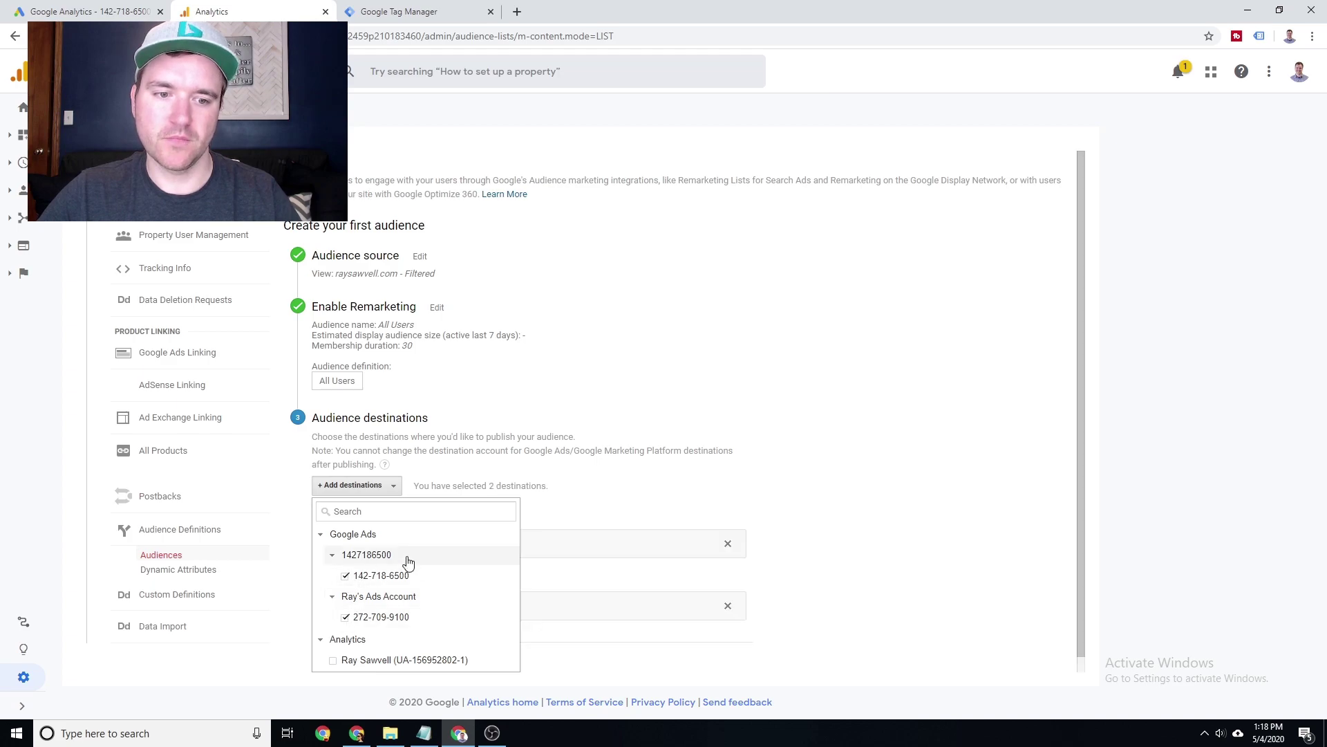
left_click(365, 485)
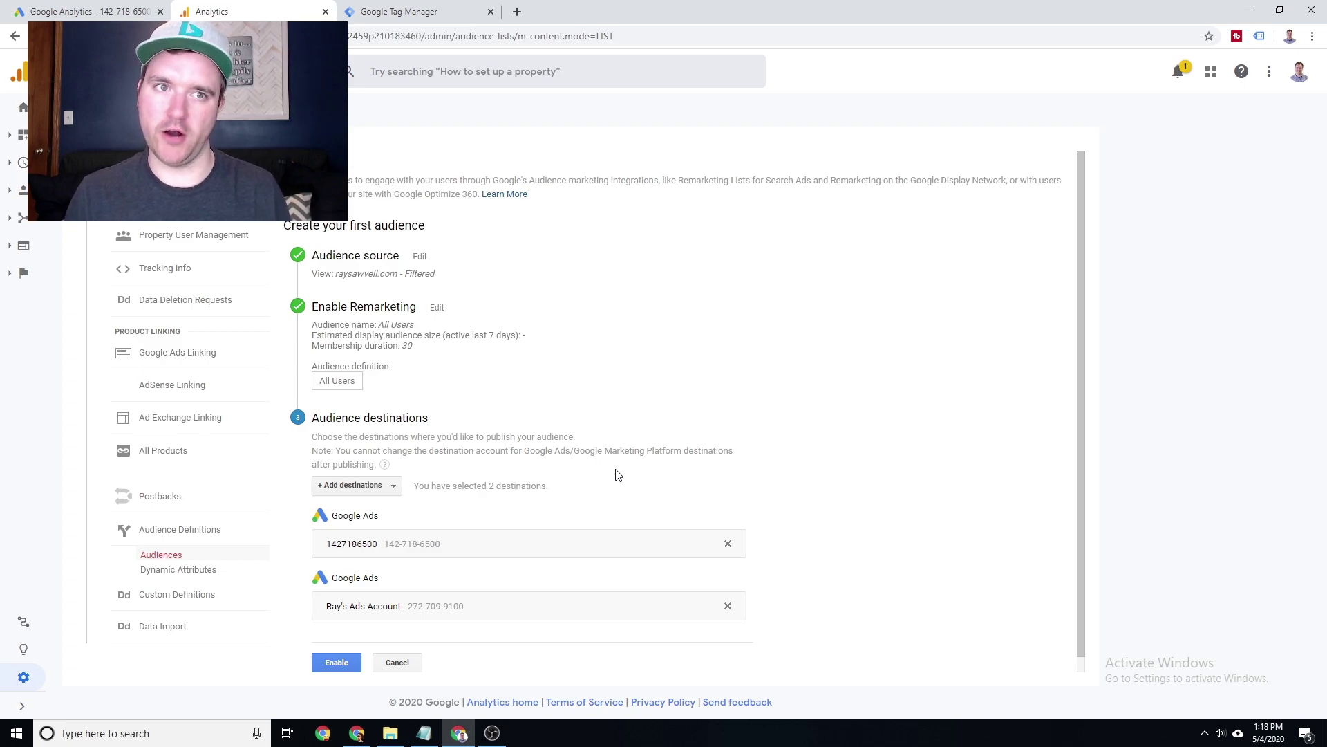
View the tracked website's home page in a new browser tab, and return to the Analytics audience setup.
key("ctrl+t")
type("raysawvell.com")
key("Return")
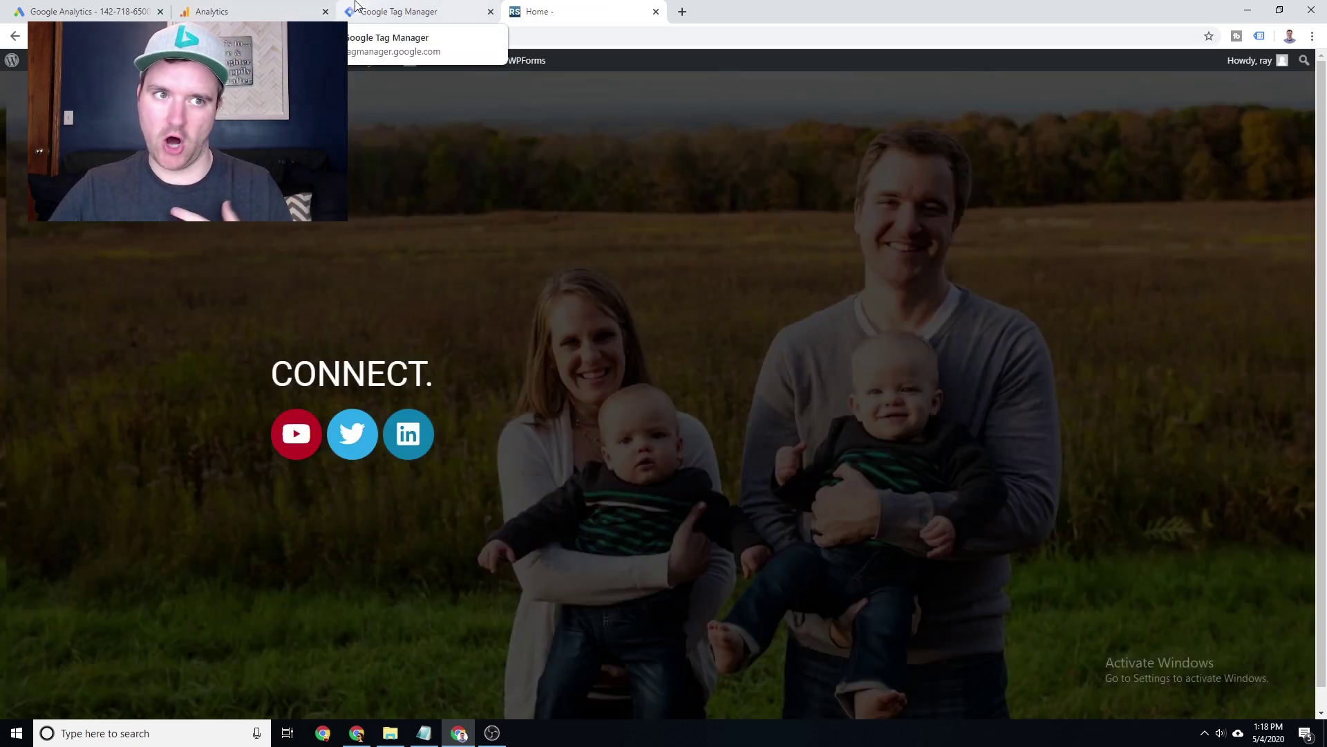
left_click(252, 11)
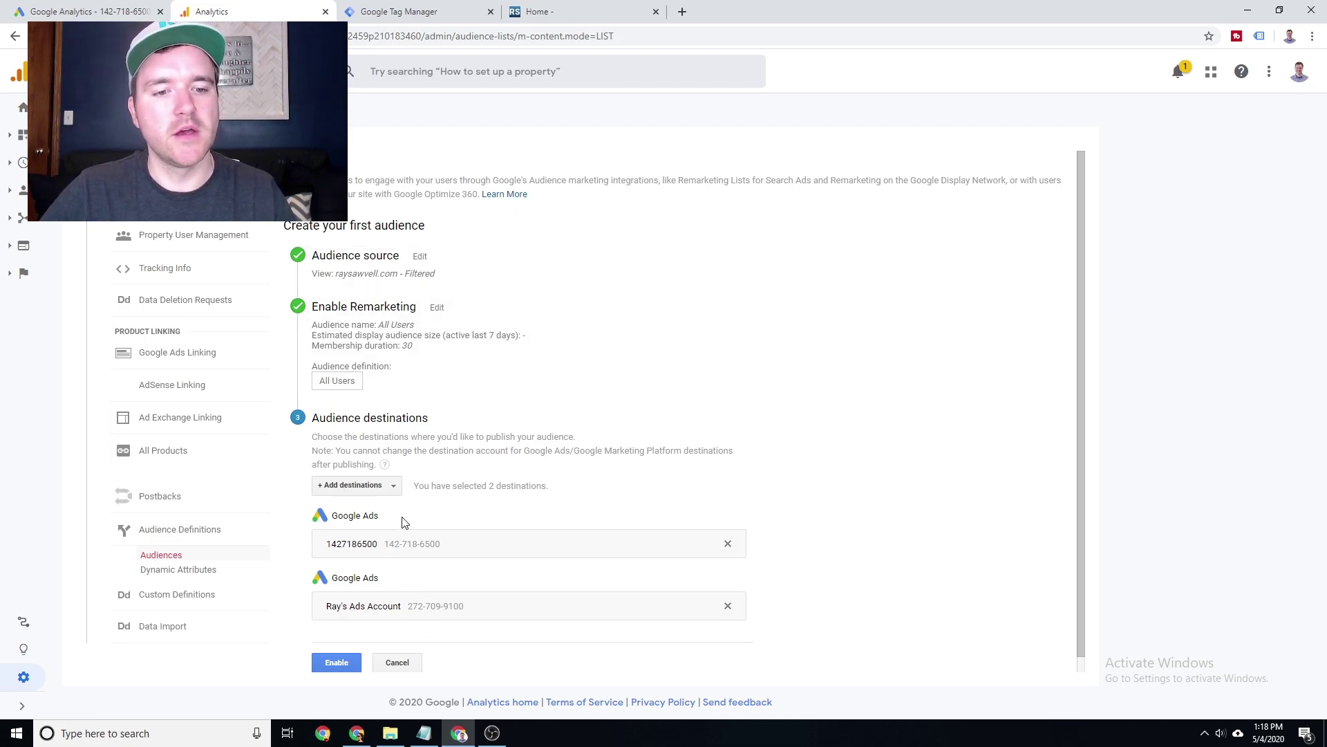
Review the selected destinations, enable the All Users remarketing audience, and go back to the Audiences page.
left_click(376, 488)
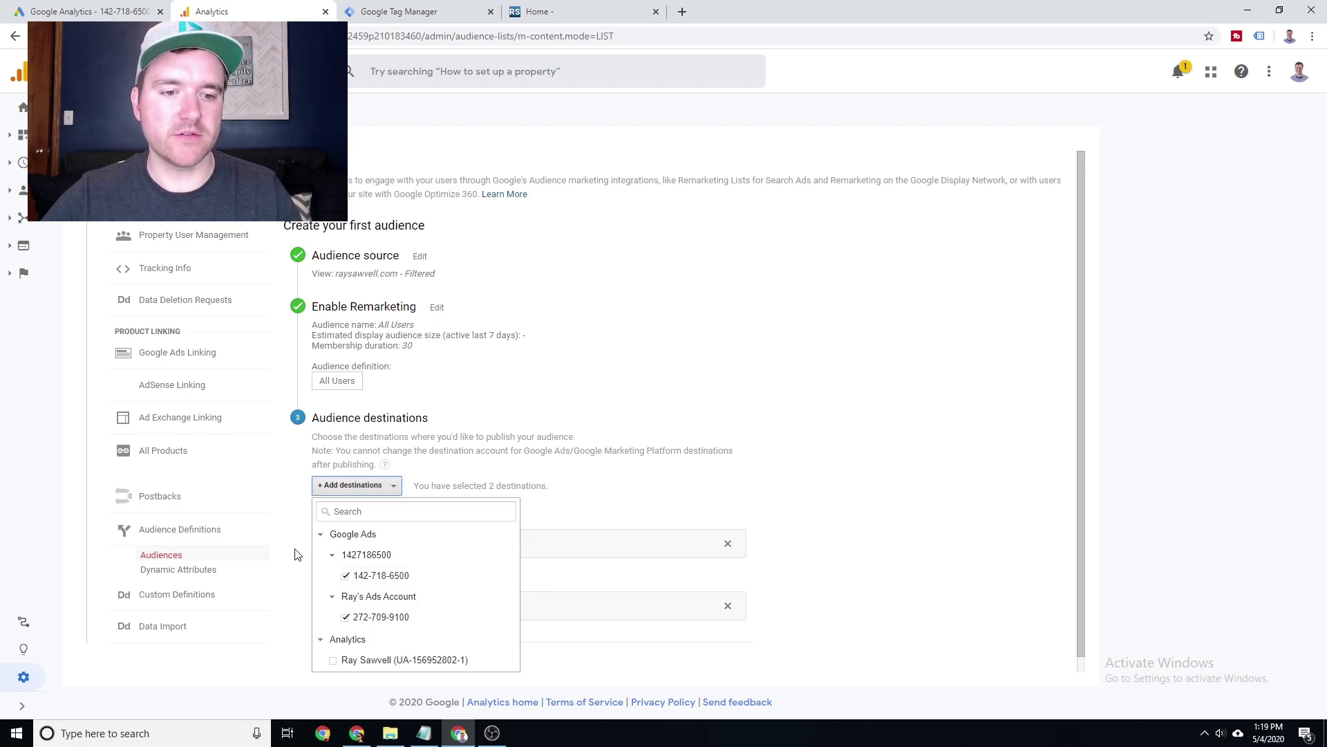
left_click(645, 509)
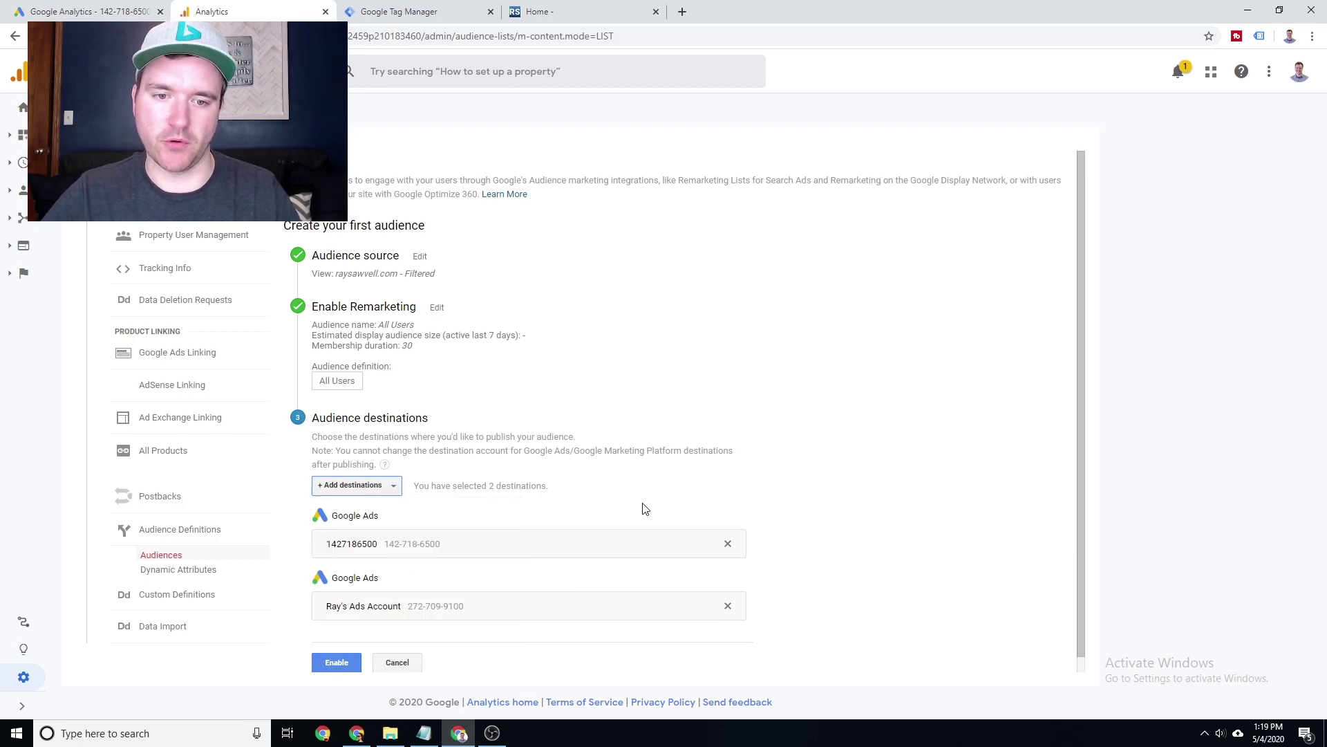
left_click(317, 665)
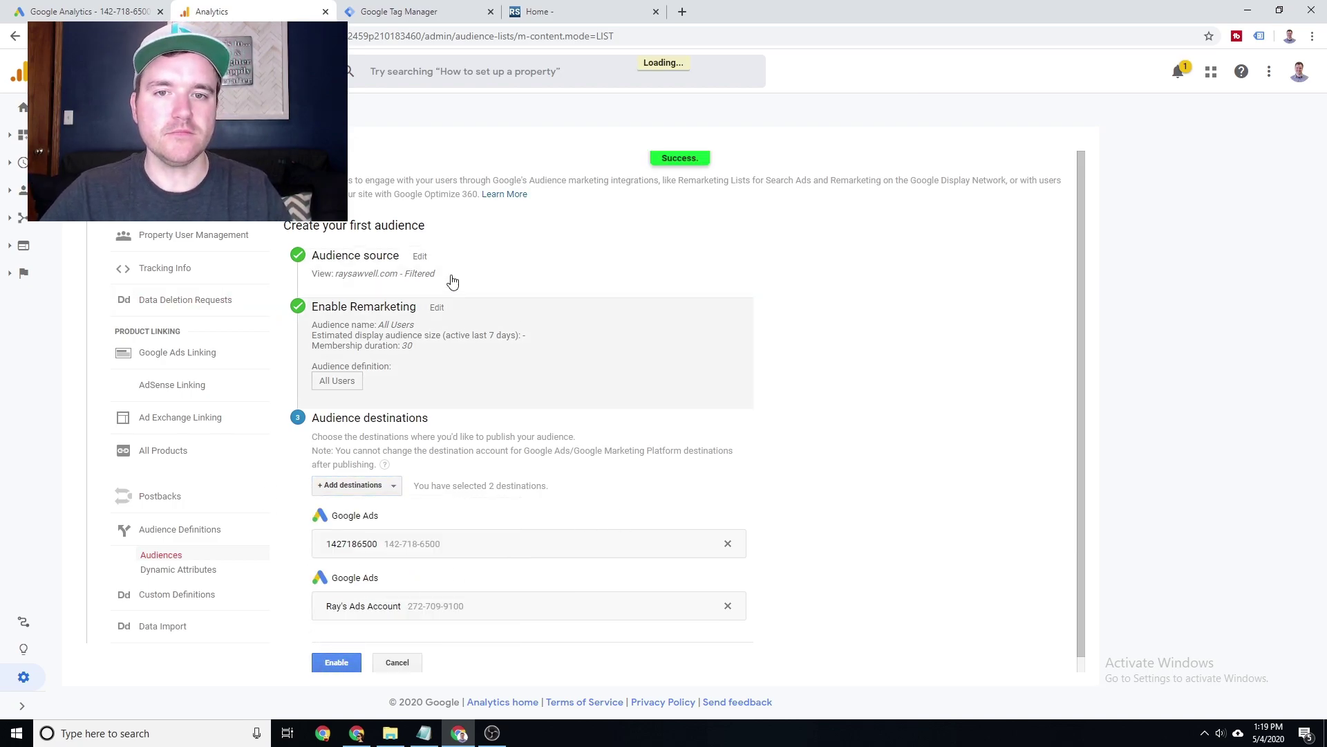
scroll(614, 375, "down", 1)
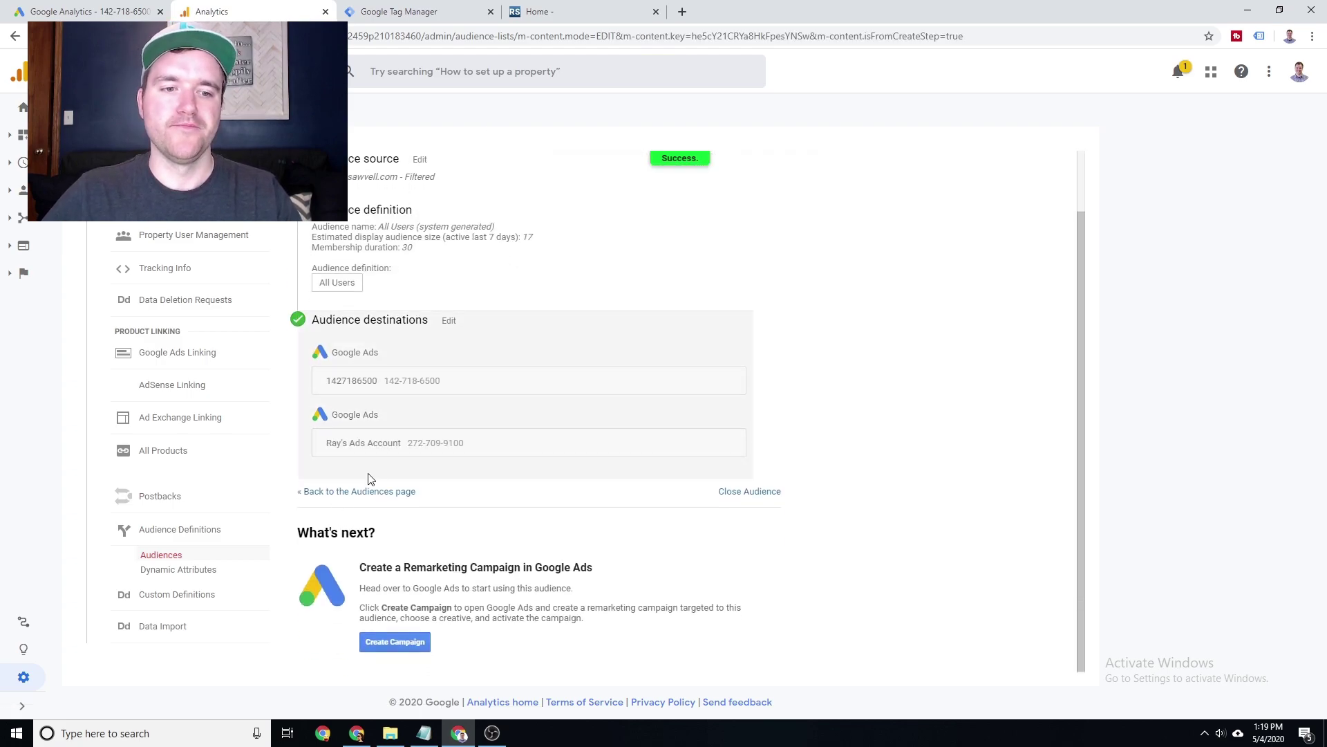
left_click(391, 492)
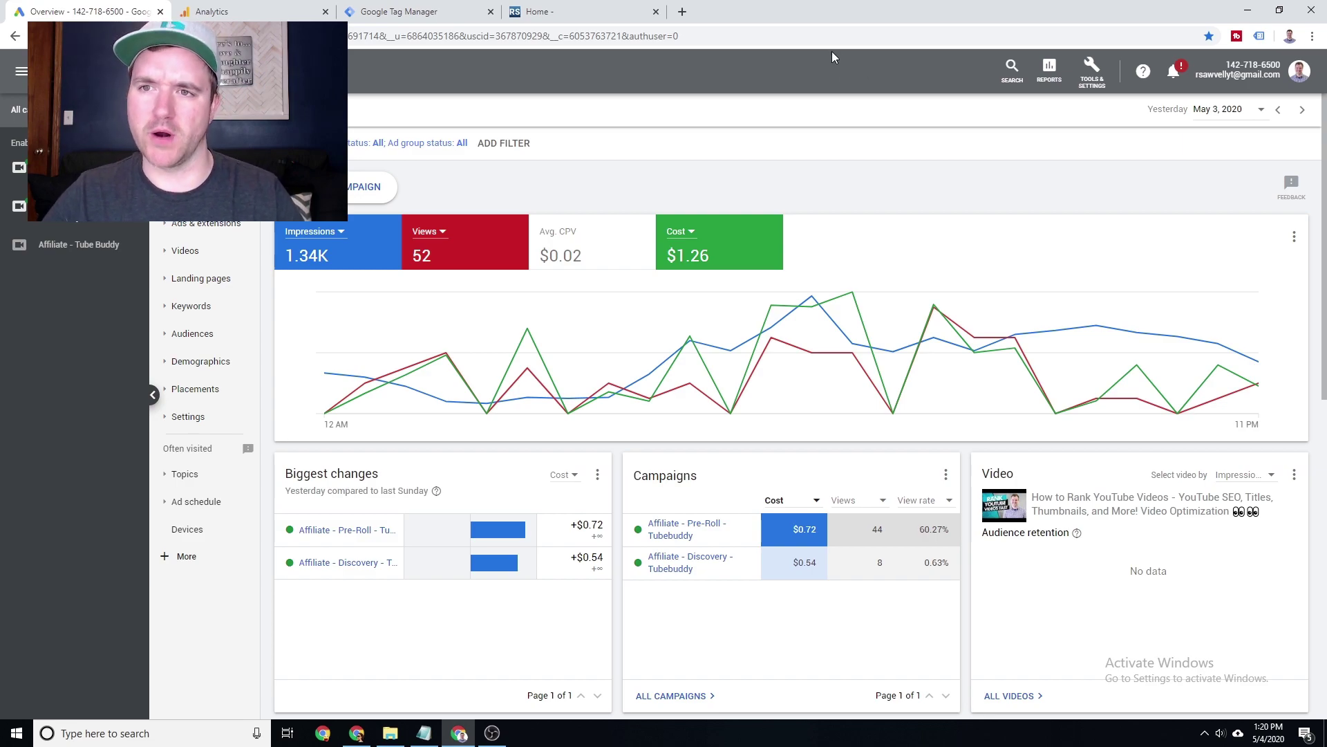
Open the Audience manager in Google Ads.
left_click(1099, 72)
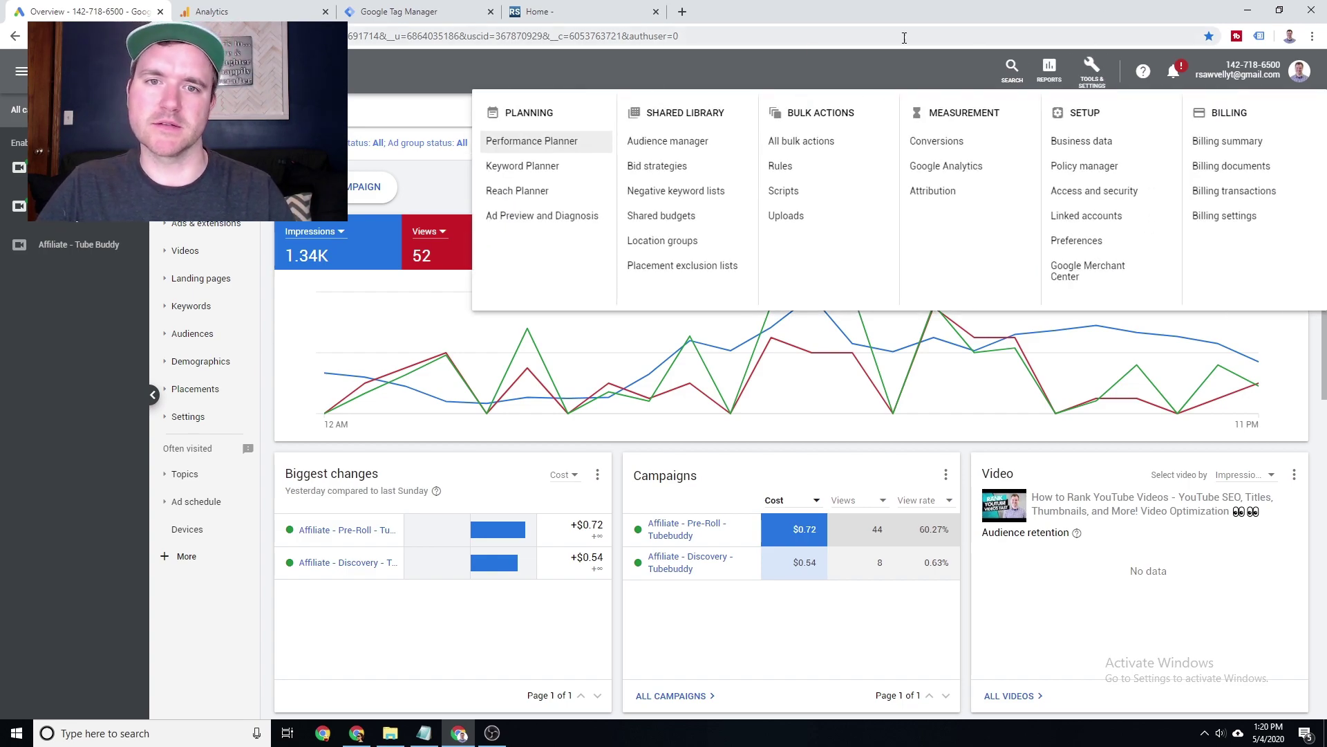
left_click(726, 141)
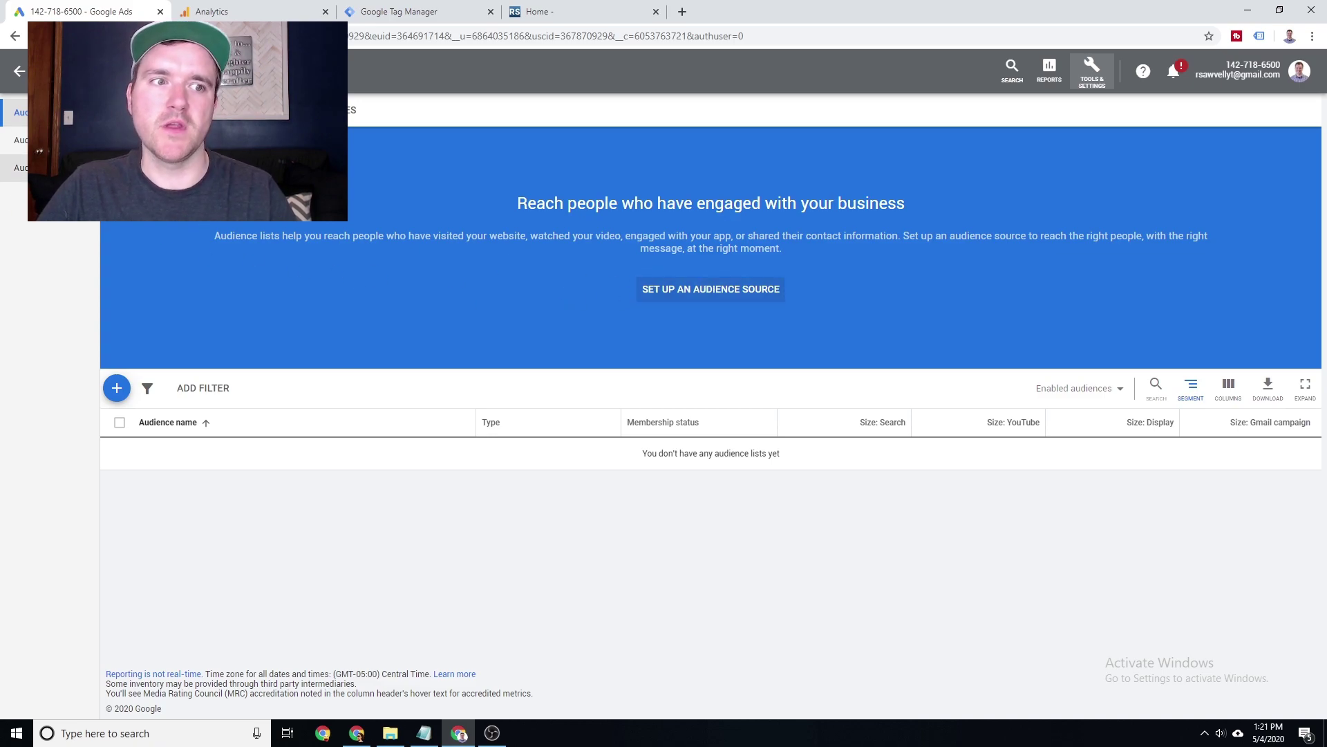
Open the audience sources in Google Ads and start setting up the Google Ads tag.
left_click(55, 167)
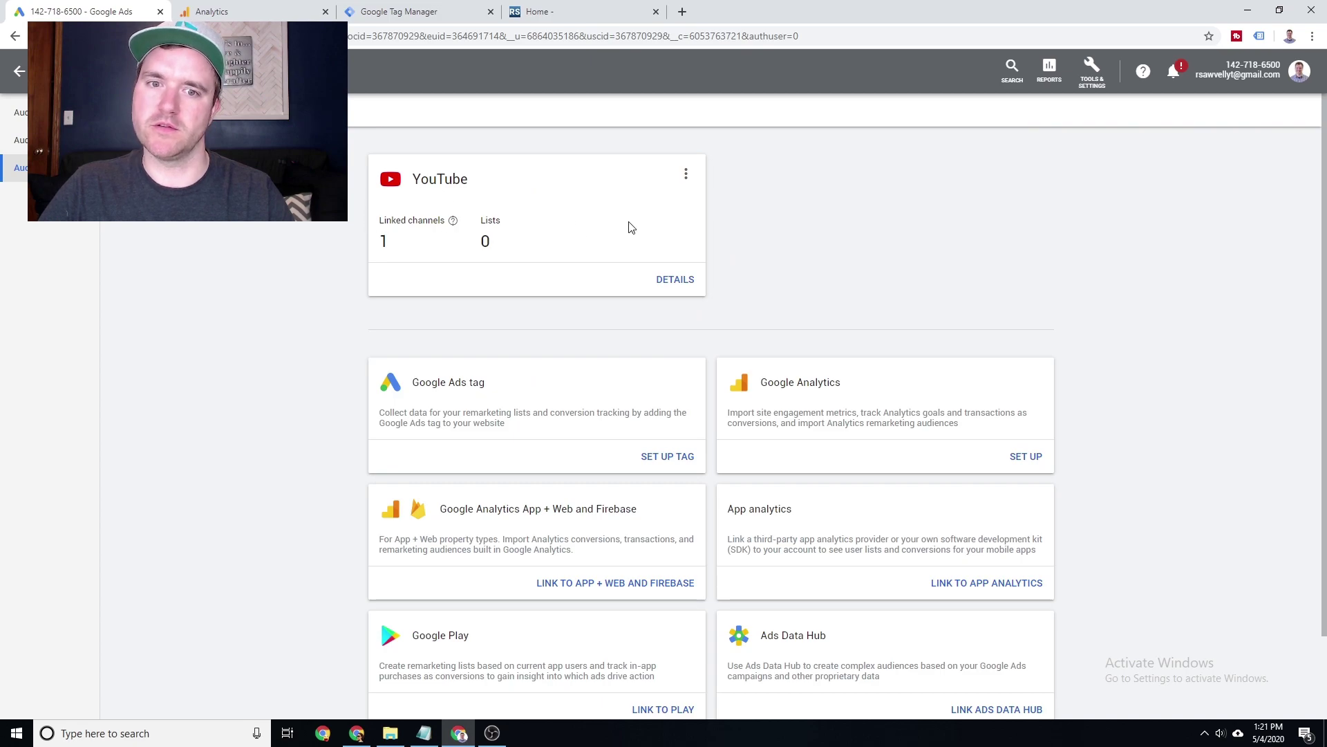
left_click_drag(409, 382, 492, 380)
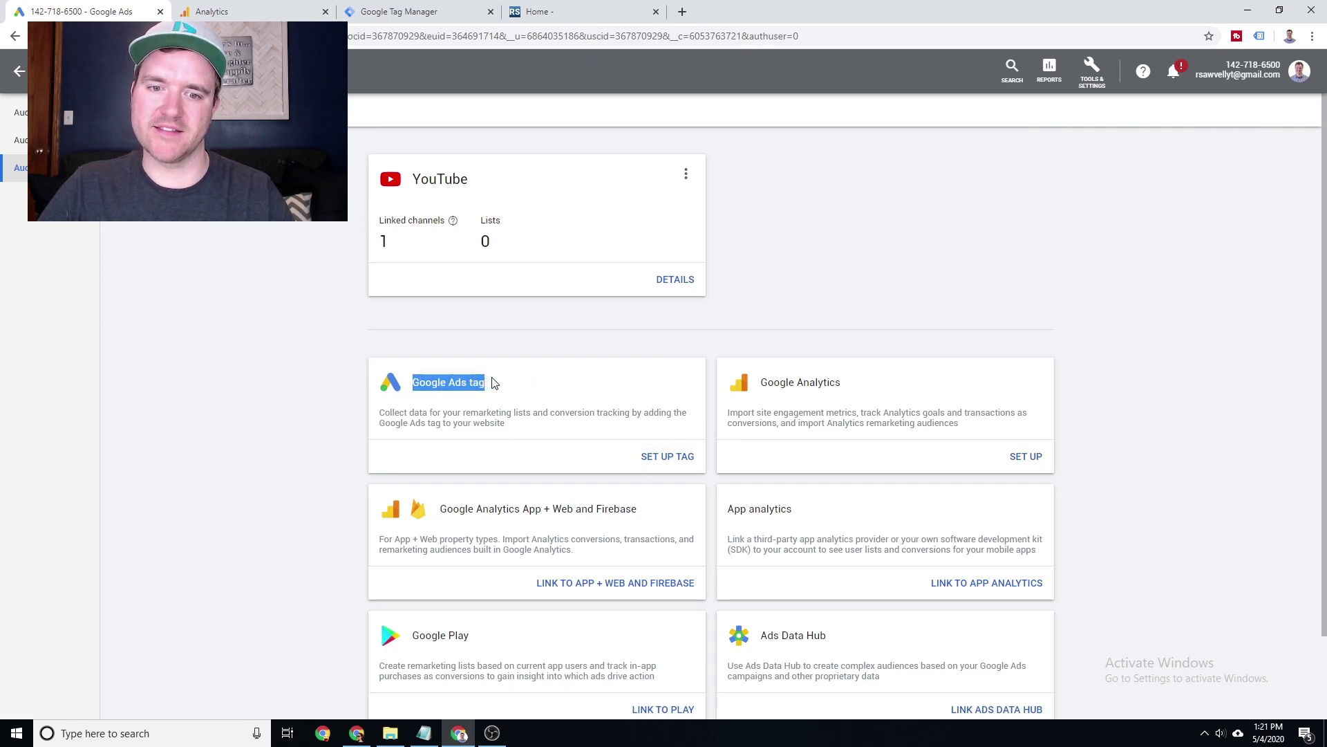
left_click(668, 456)
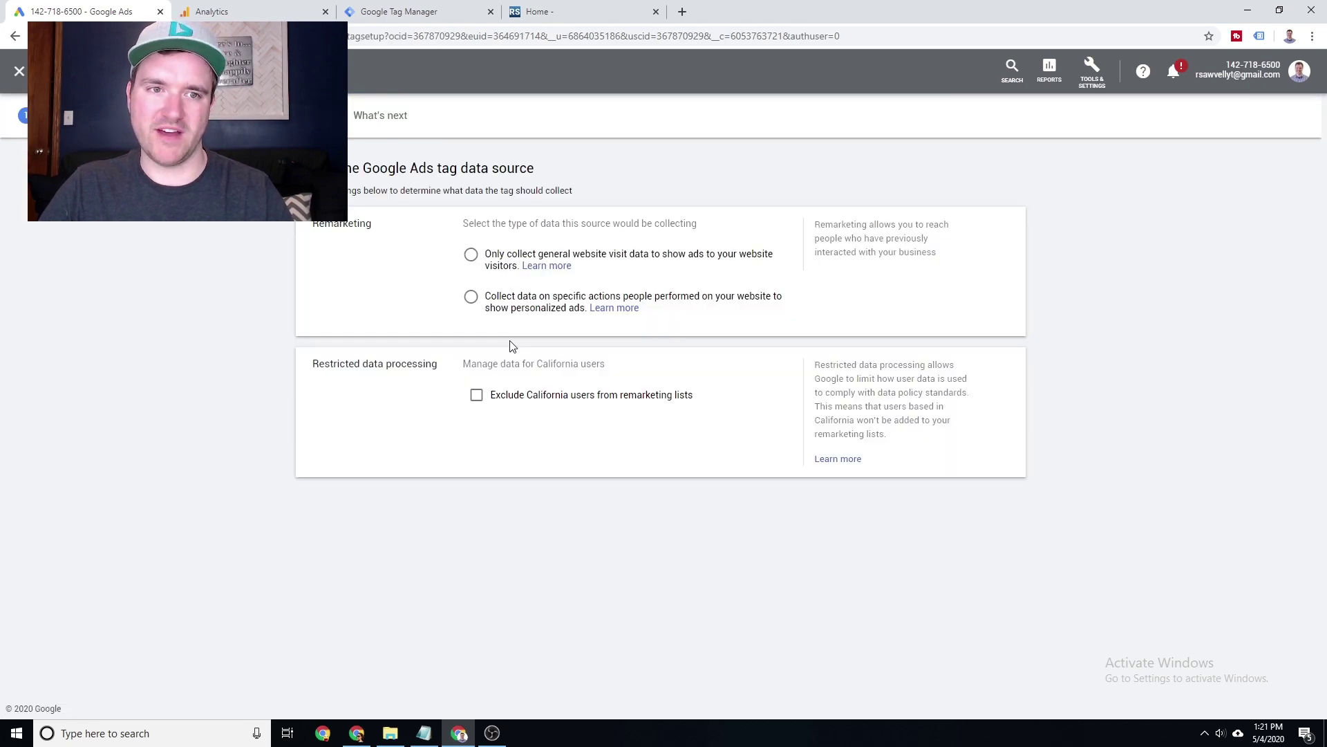
Set the Google Ads tag to collect only general website visit data, check the advanced settings, and save the data source.
left_click(470, 256)
left_click(470, 299)
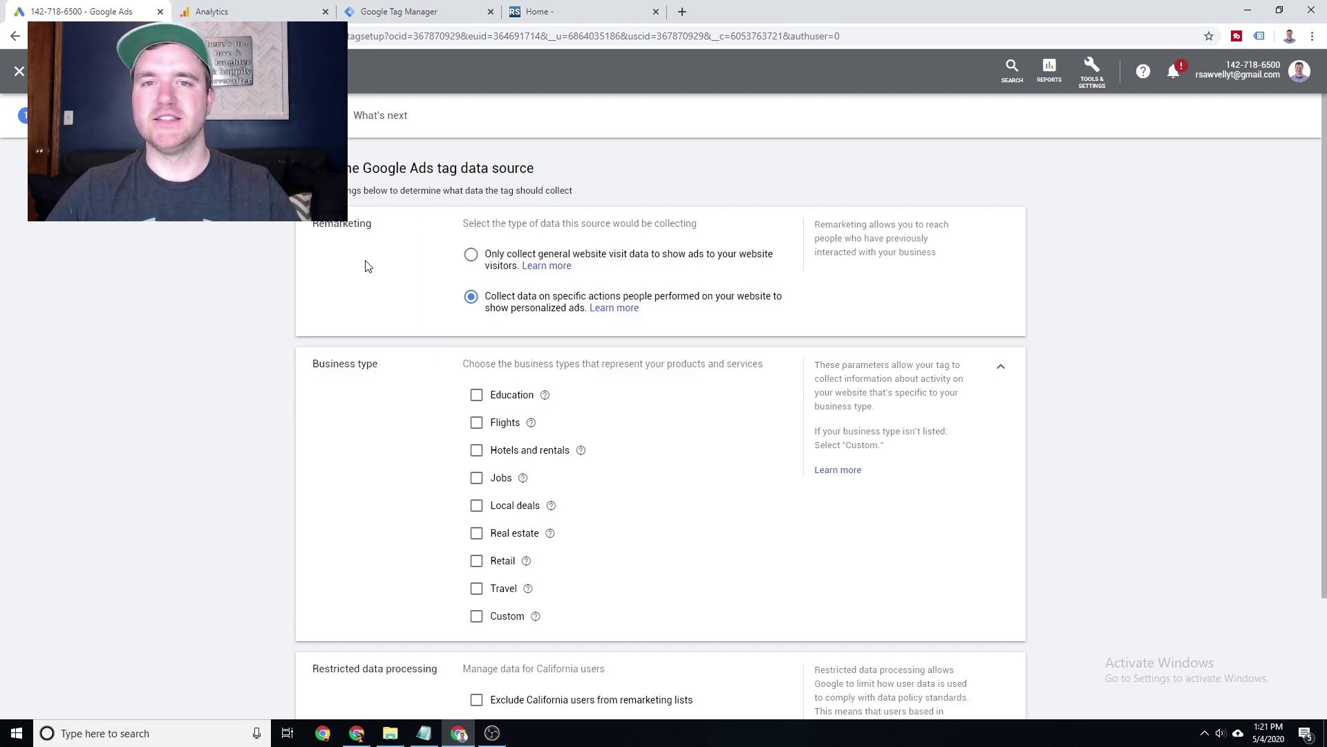
left_click(474, 260)
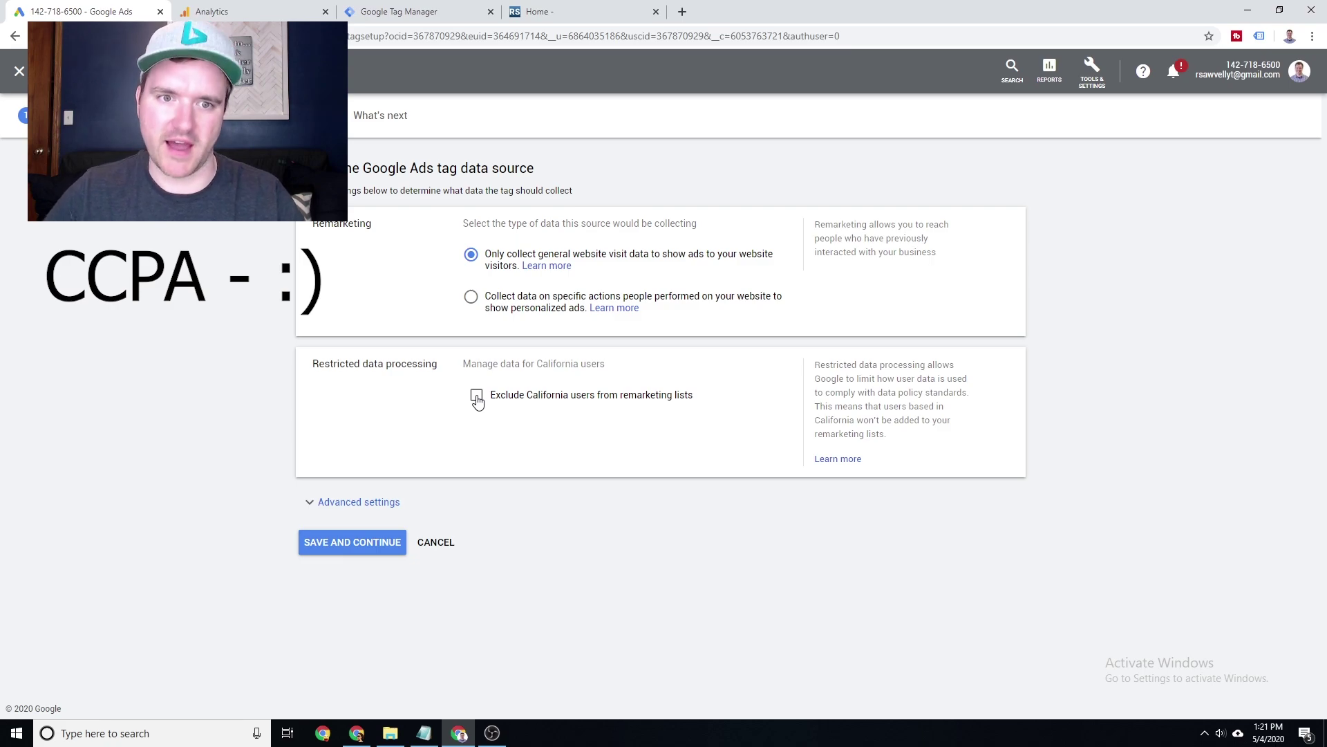
left_click(360, 503)
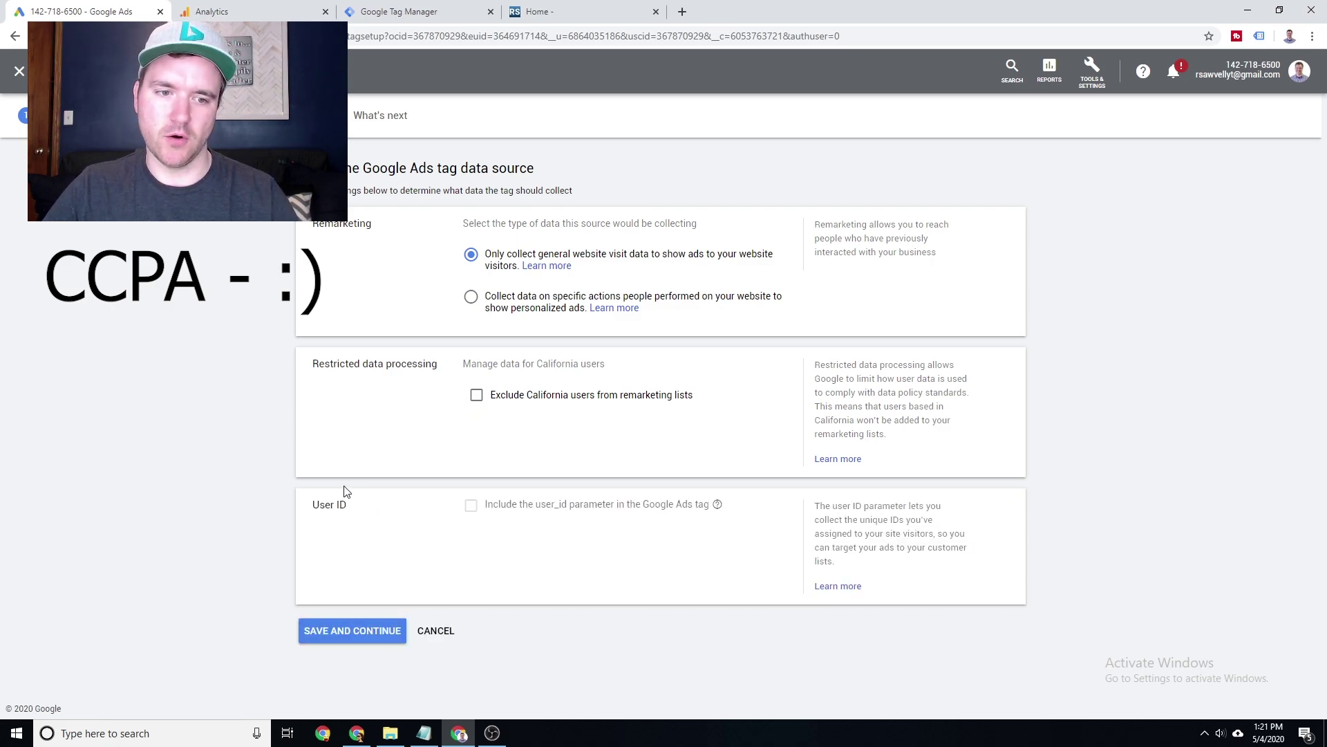
left_click(345, 637)
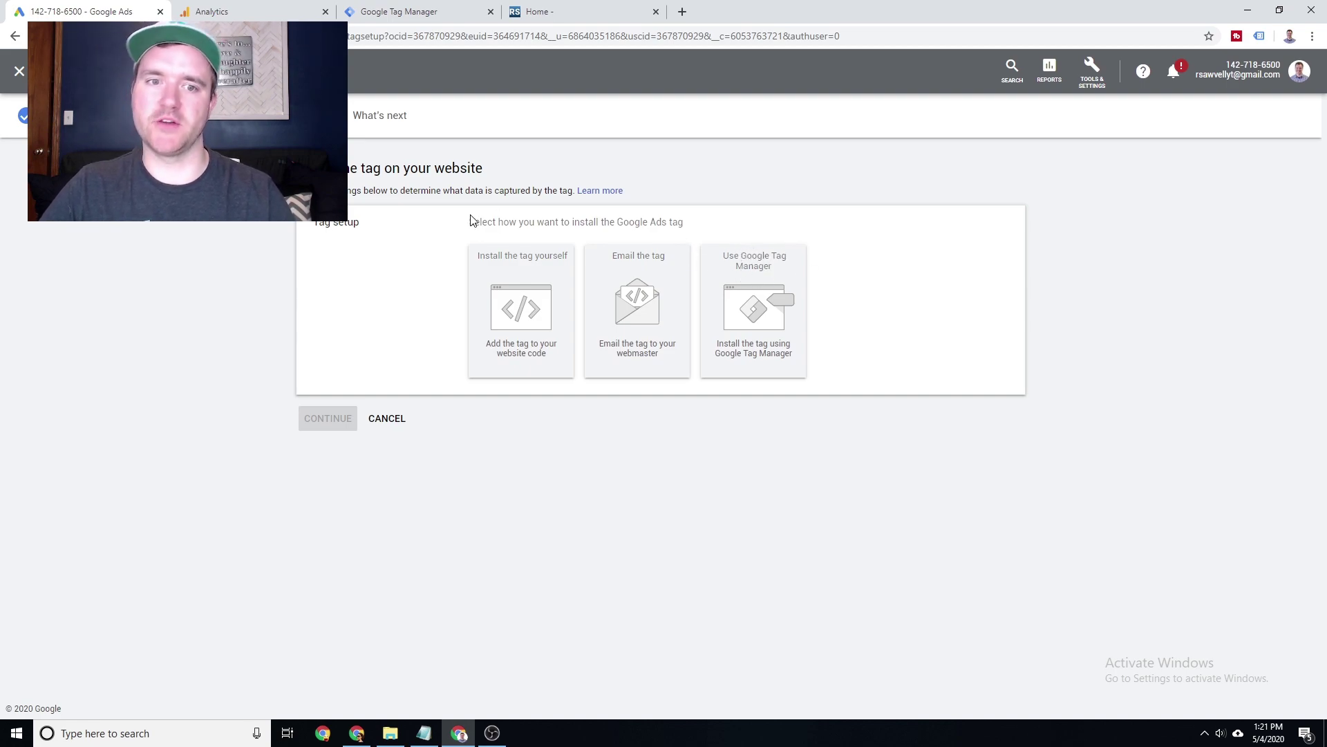
Examine the global site tag code for self-installation and the option to email the tag to a webmaster.
left_click(502, 256)
scroll(430, 341, "down", 1)
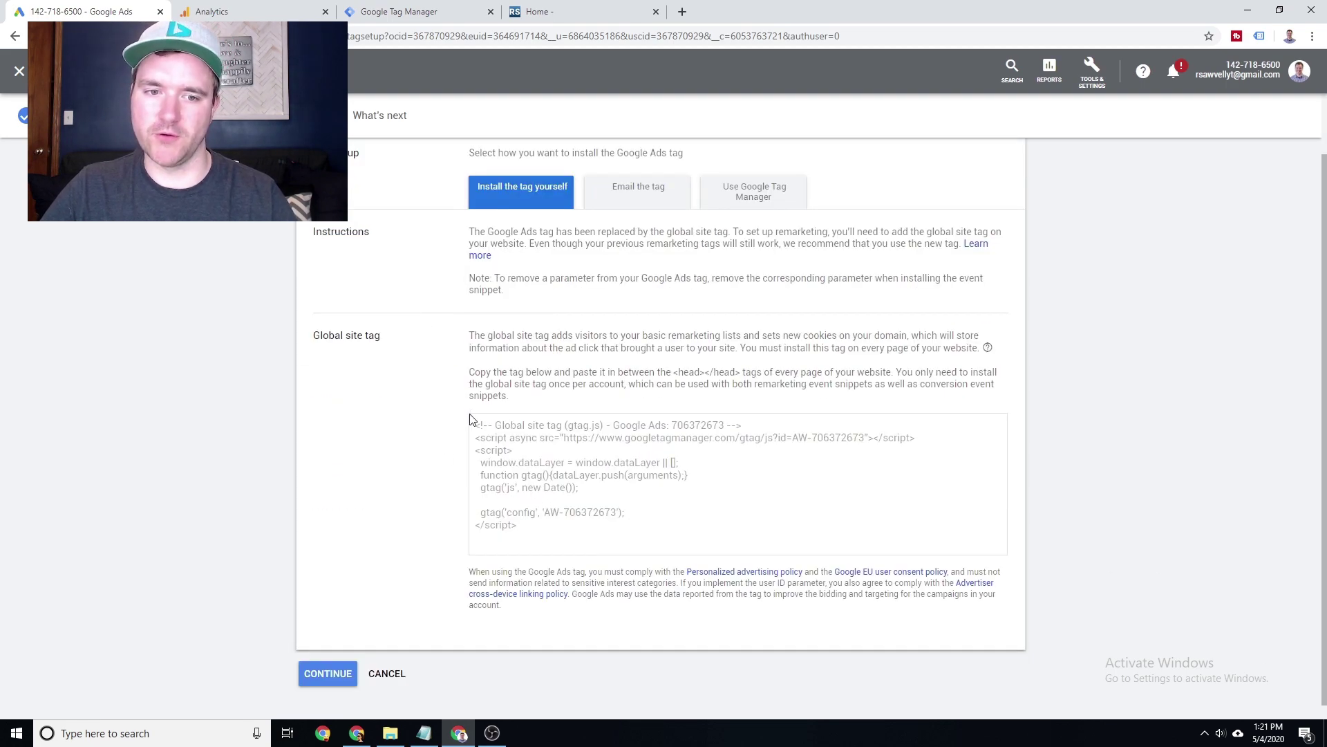
left_click_drag(476, 423, 664, 520)
scroll(650, 401, "up", 1)
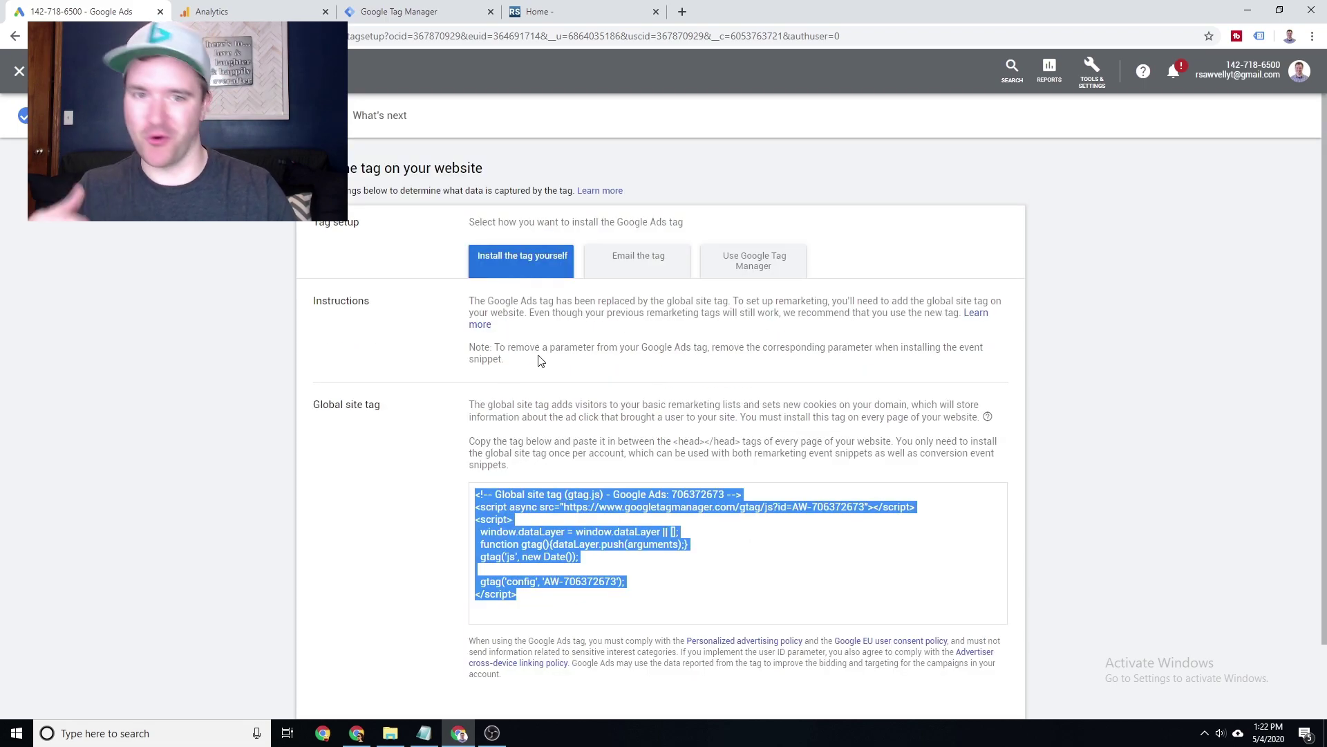
left_click(628, 260)
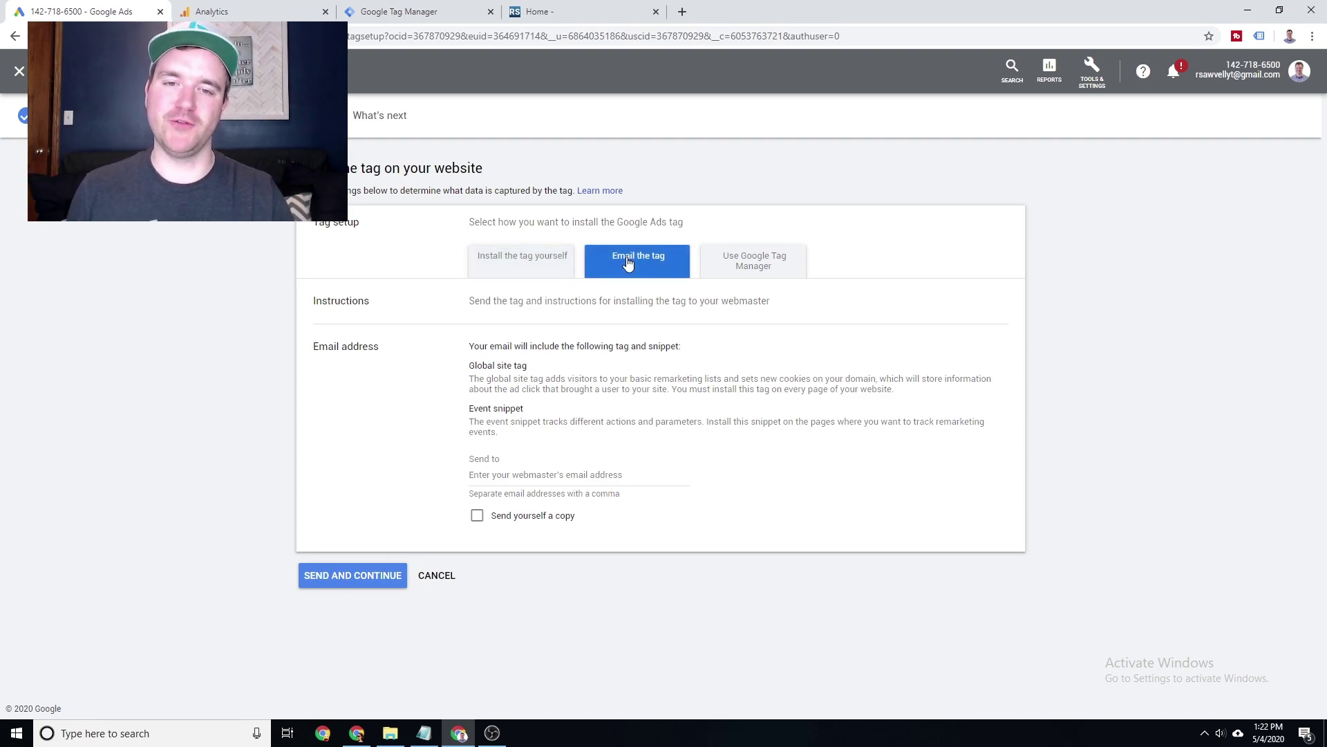
left_click(476, 250)
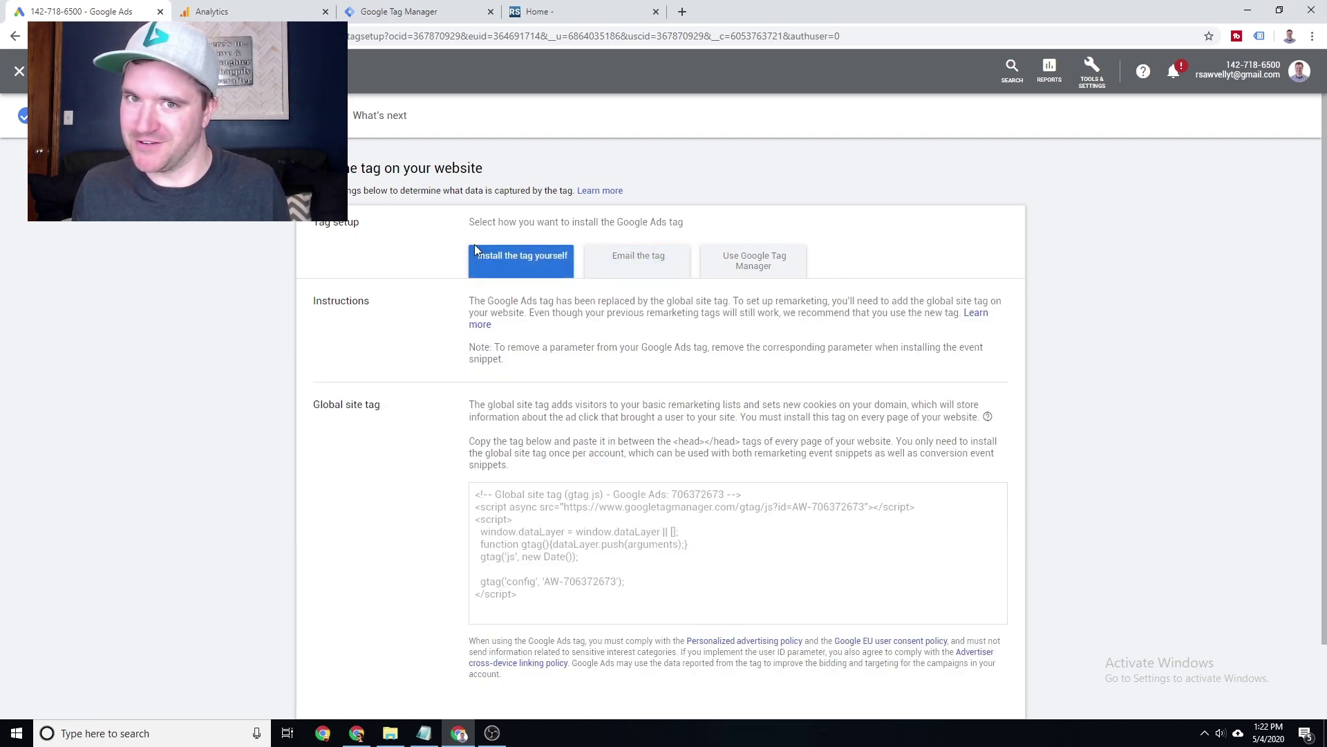
Choose installation through Google Tag Manager, copy the conversion ID, and switch to the Google Tag Manager workspace.
left_click(759, 261)
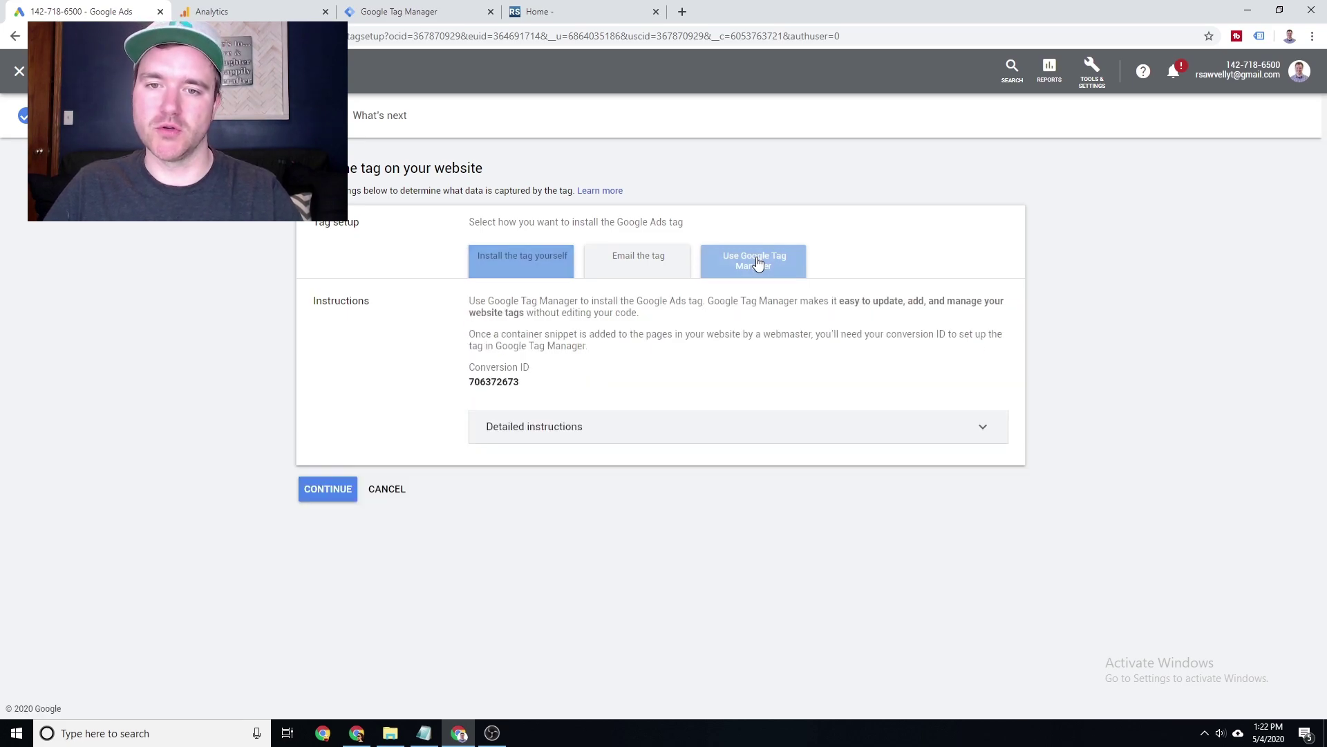
double_click(494, 381)
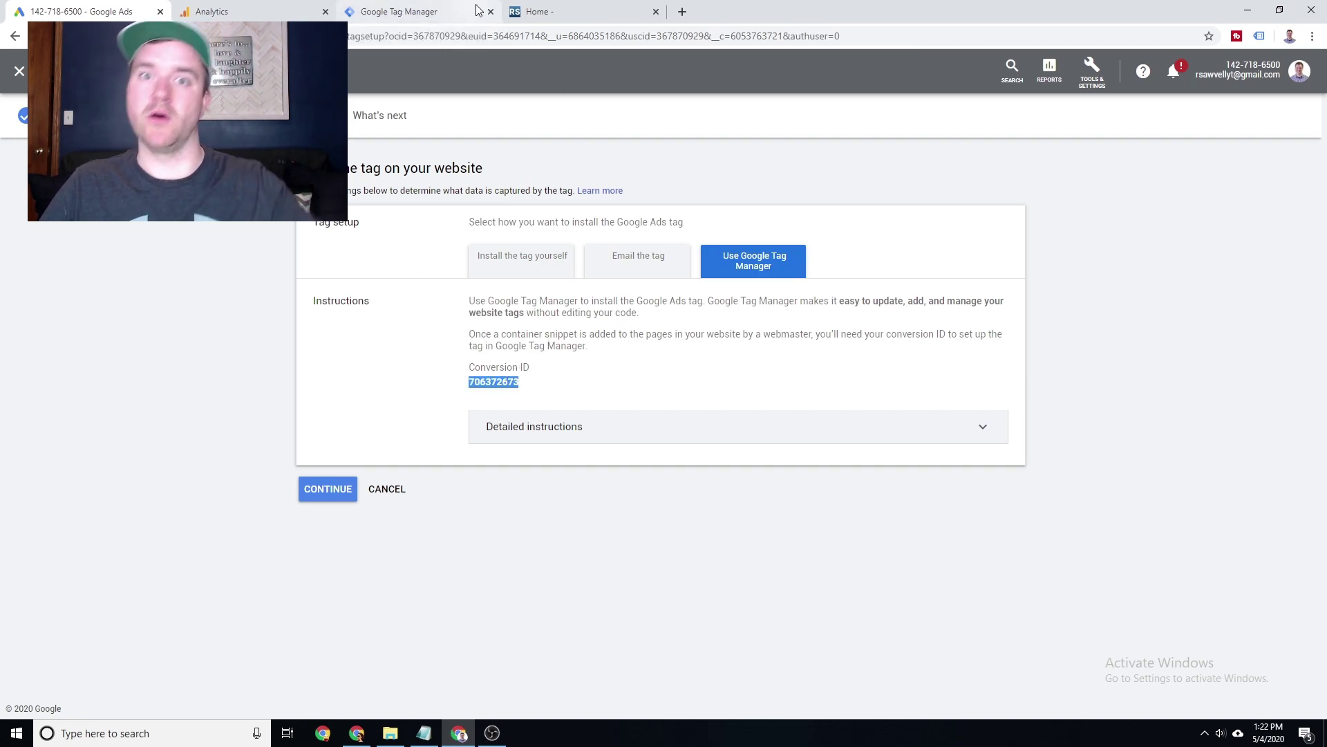
left_click(391, 8)
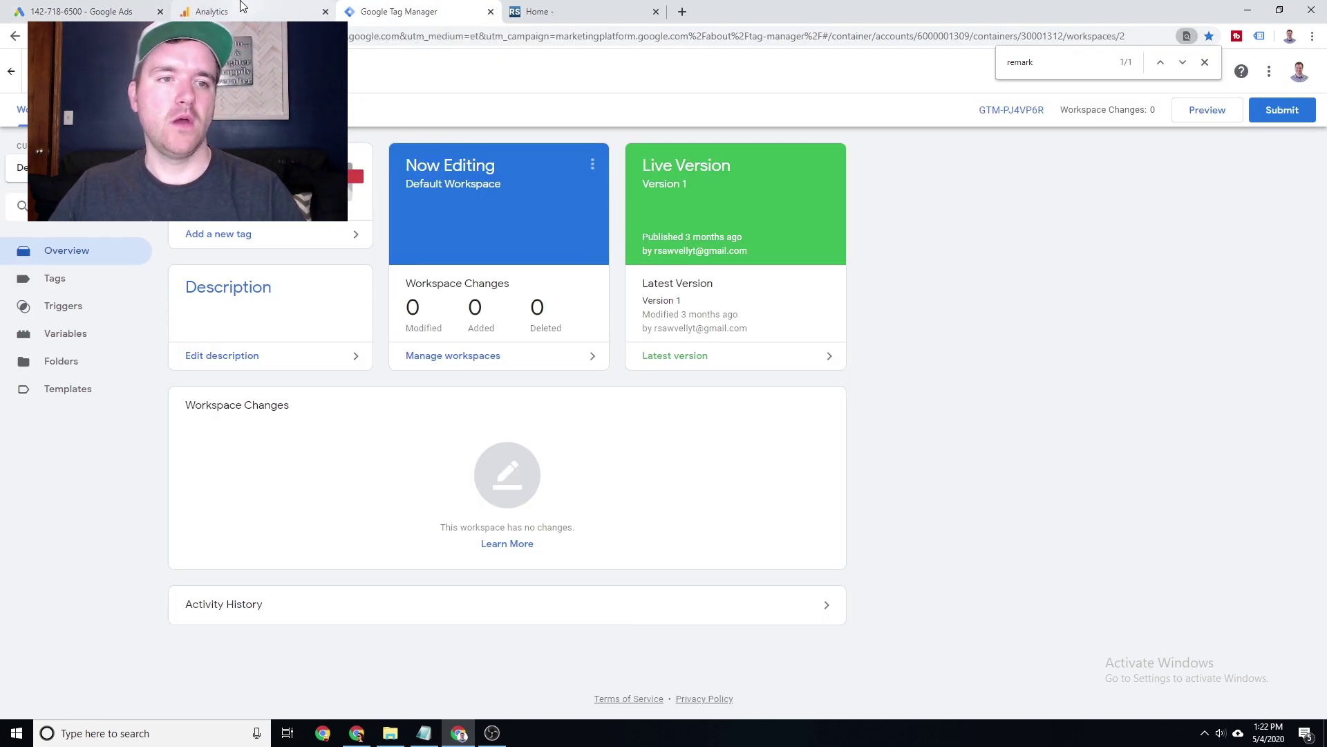
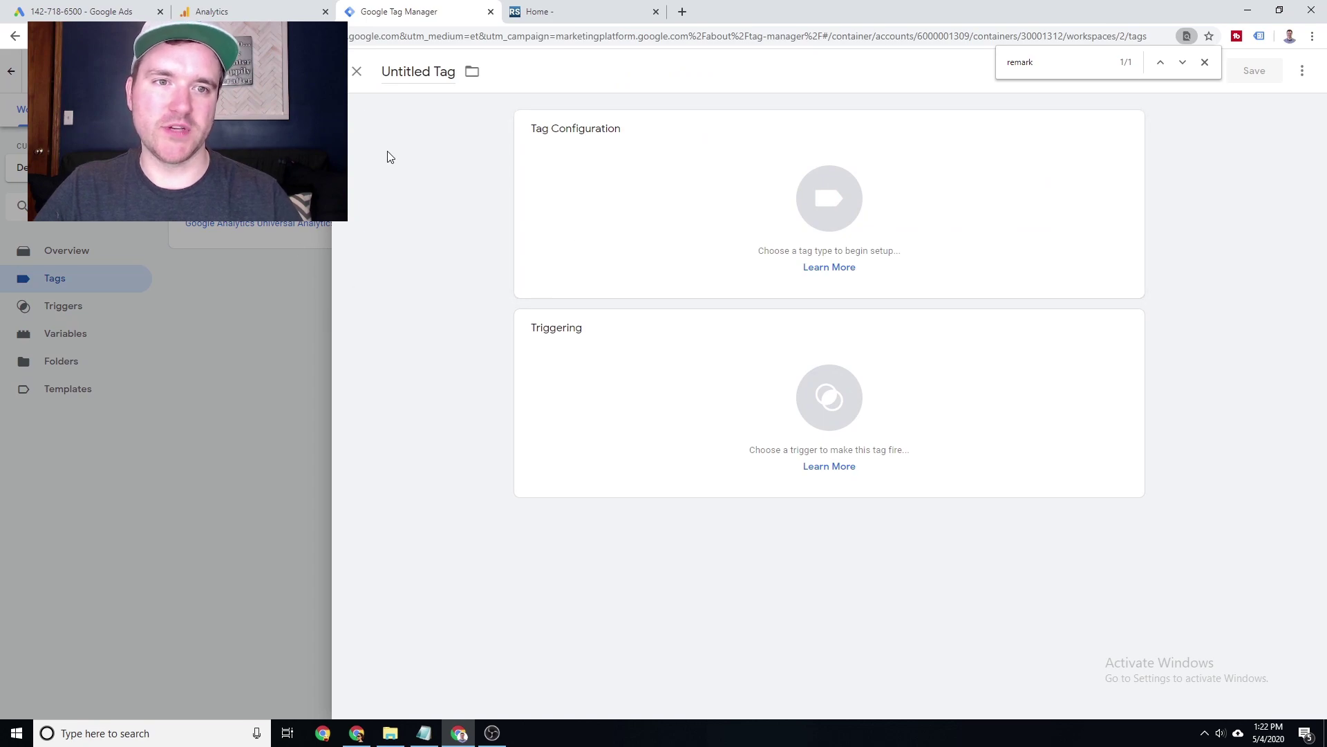
Create a new tag in the Tag Manager container and name it "Google Ads - Remarketing Tag".
left_click(357, 71)
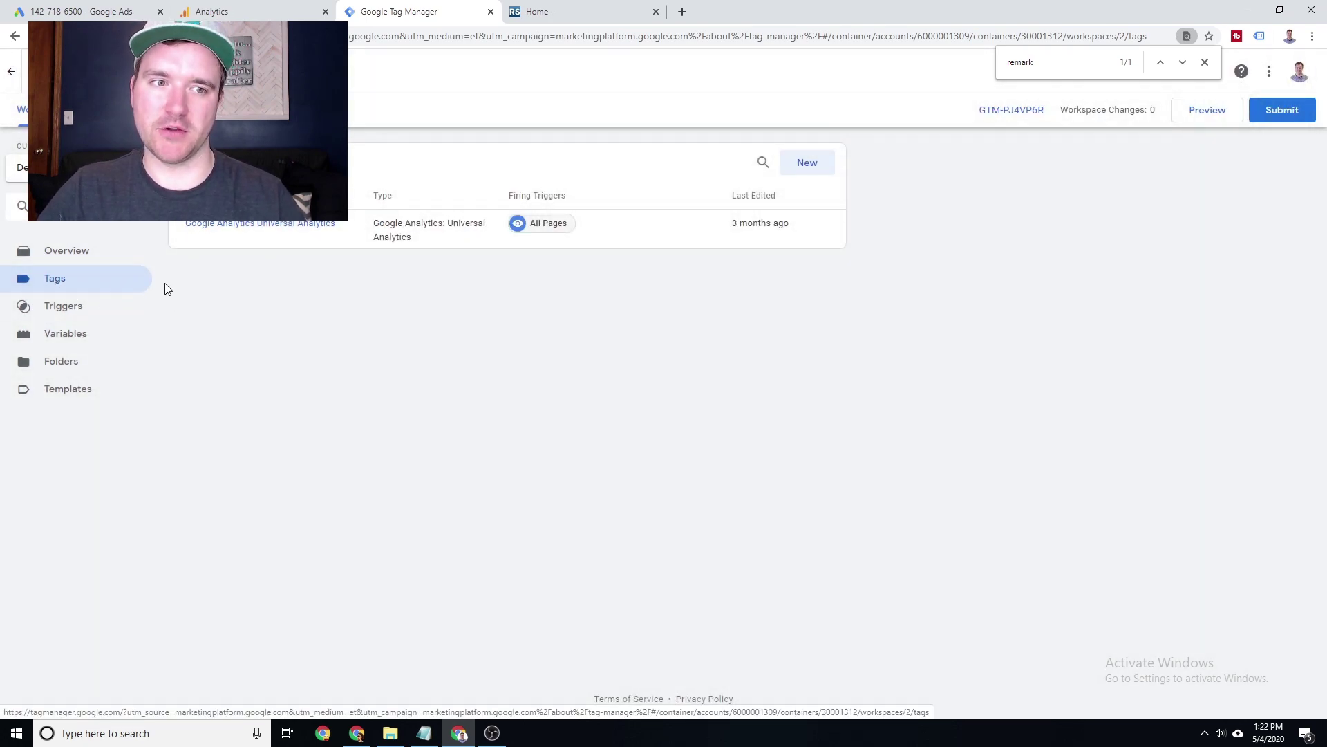
left_click(1205, 62)
left_click(819, 162)
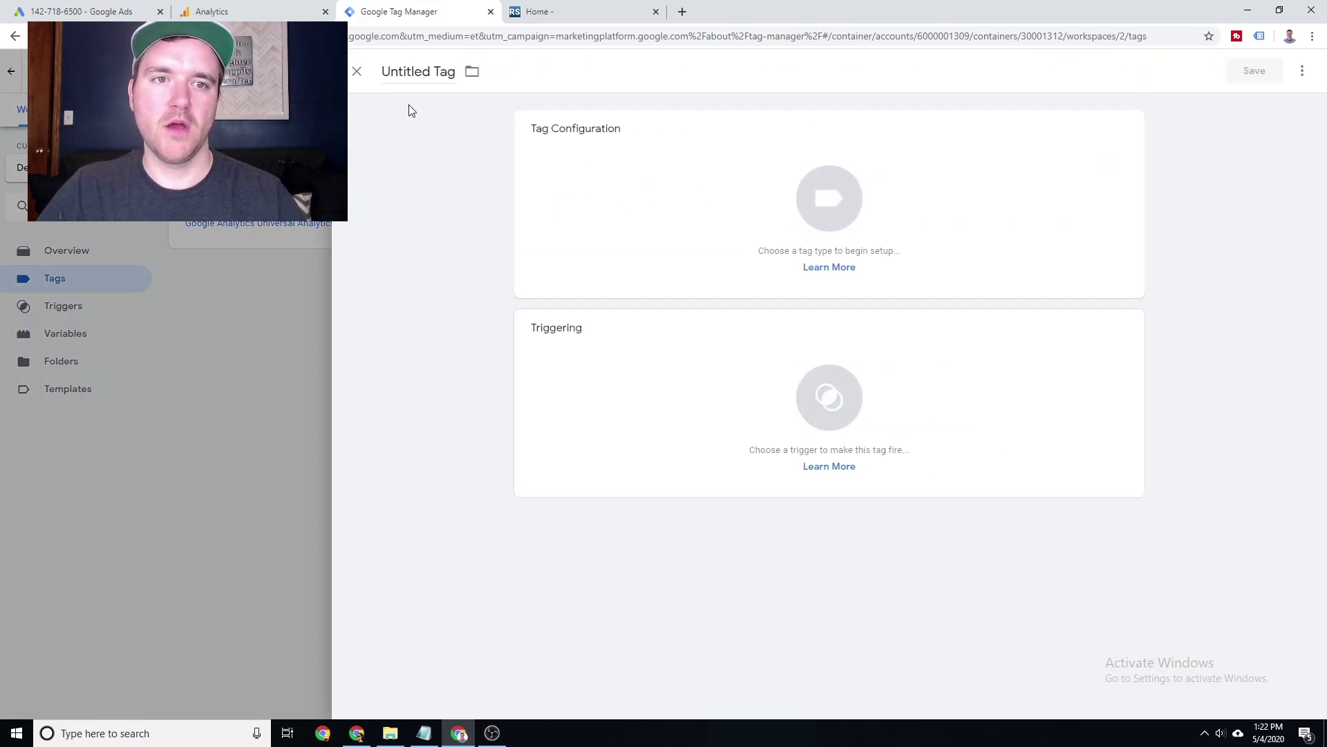
left_click(373, 73)
type("Googl")
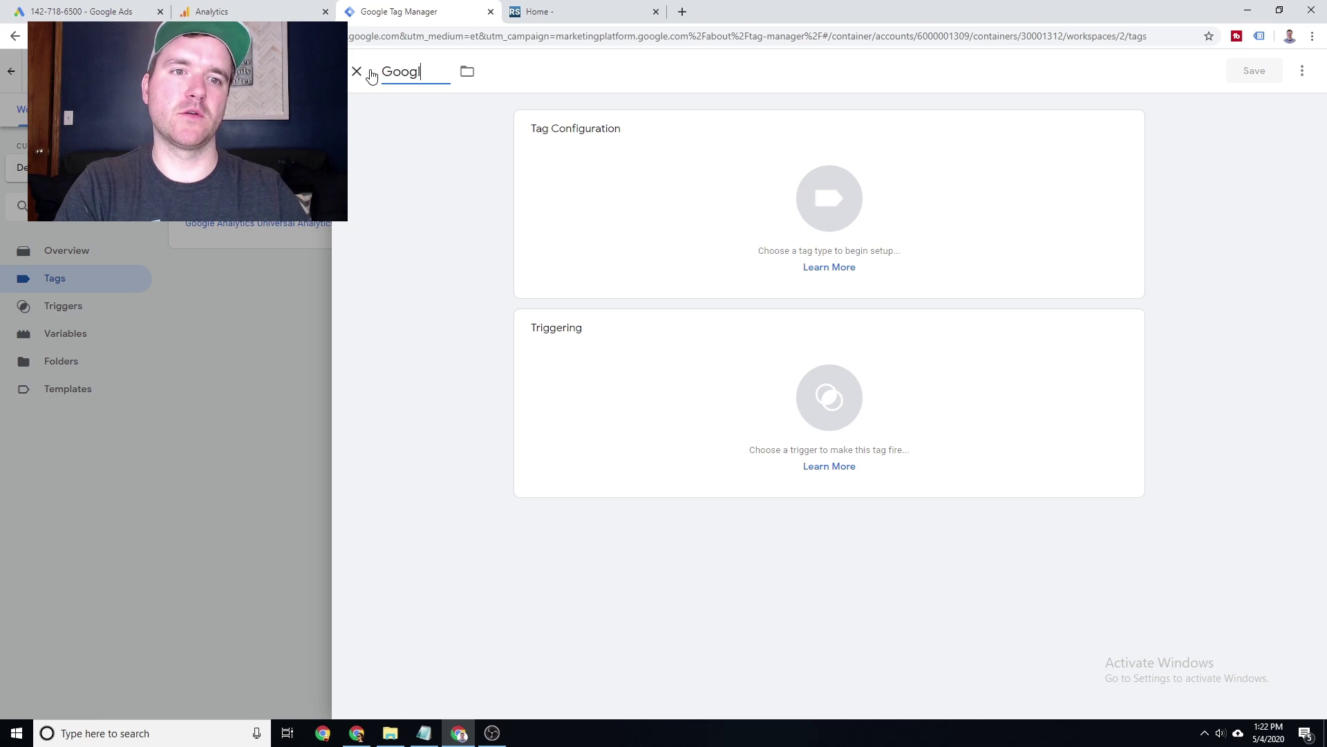
type("e Ads - Remarketing tag")
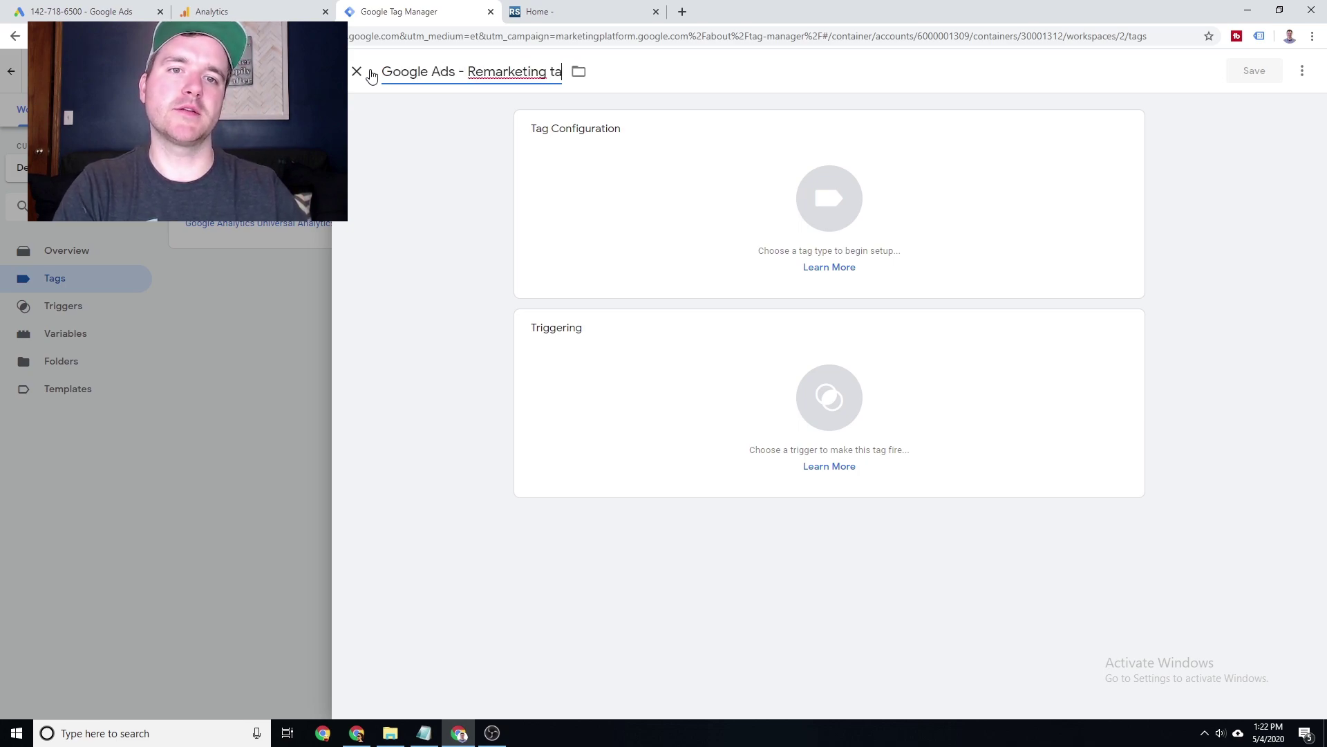
key("BackSpace")
key("BackSpace")
key("BackSpace")
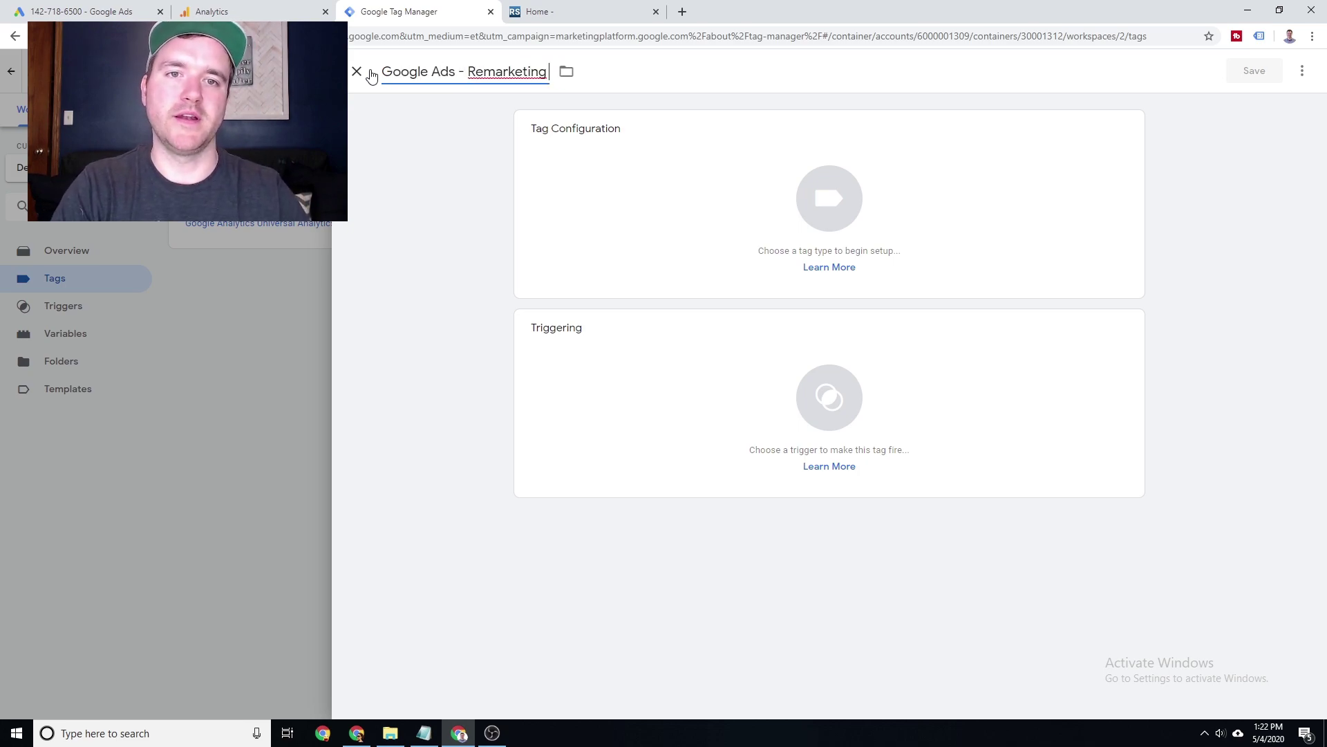
type("Tag")
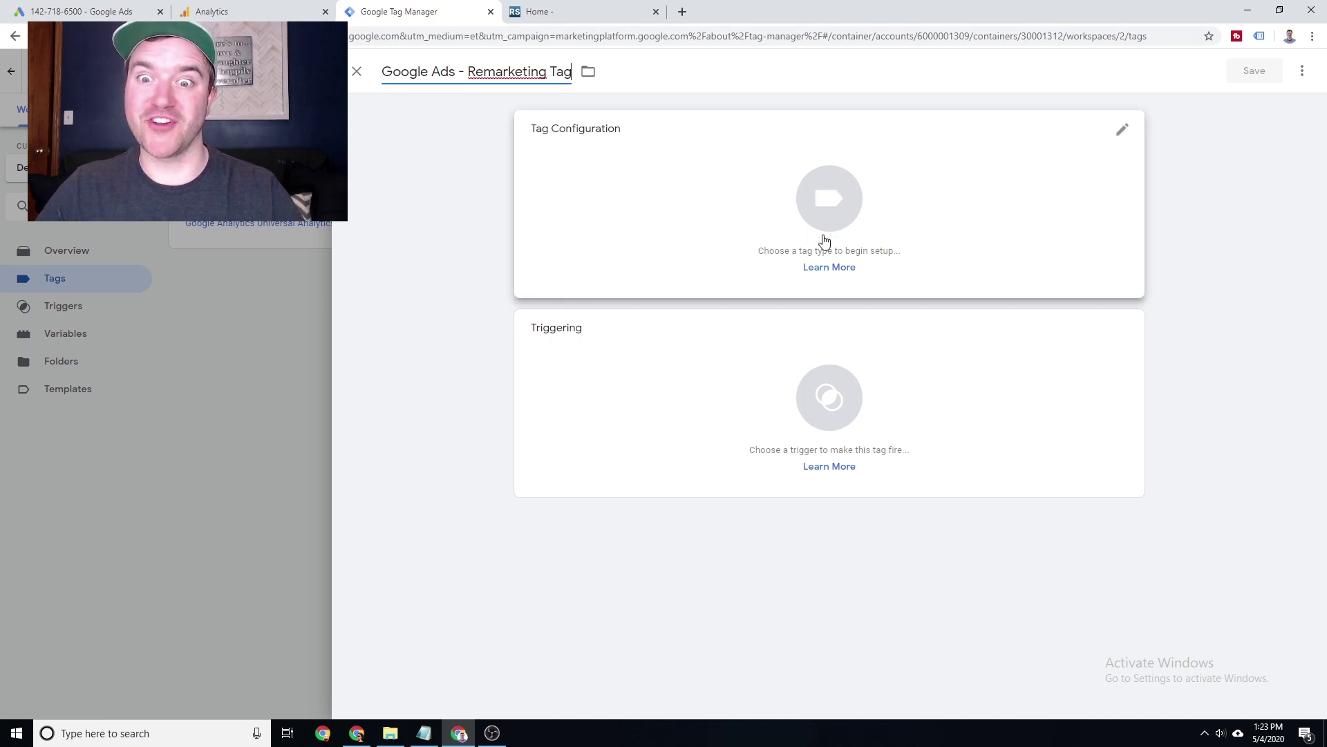
Set the tag type to Google Ads Remarketing and enter the conversion ID copied from Google Ads.
left_click(767, 204)
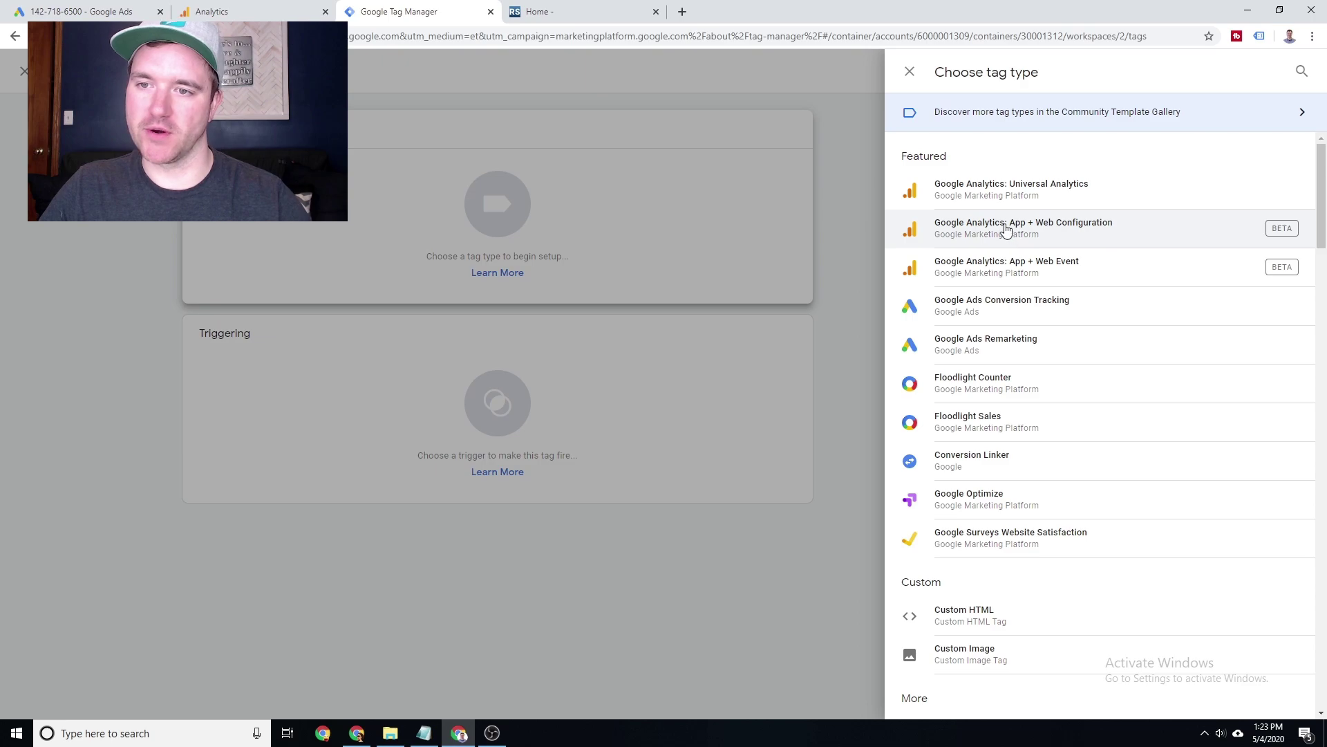
left_click(1057, 358)
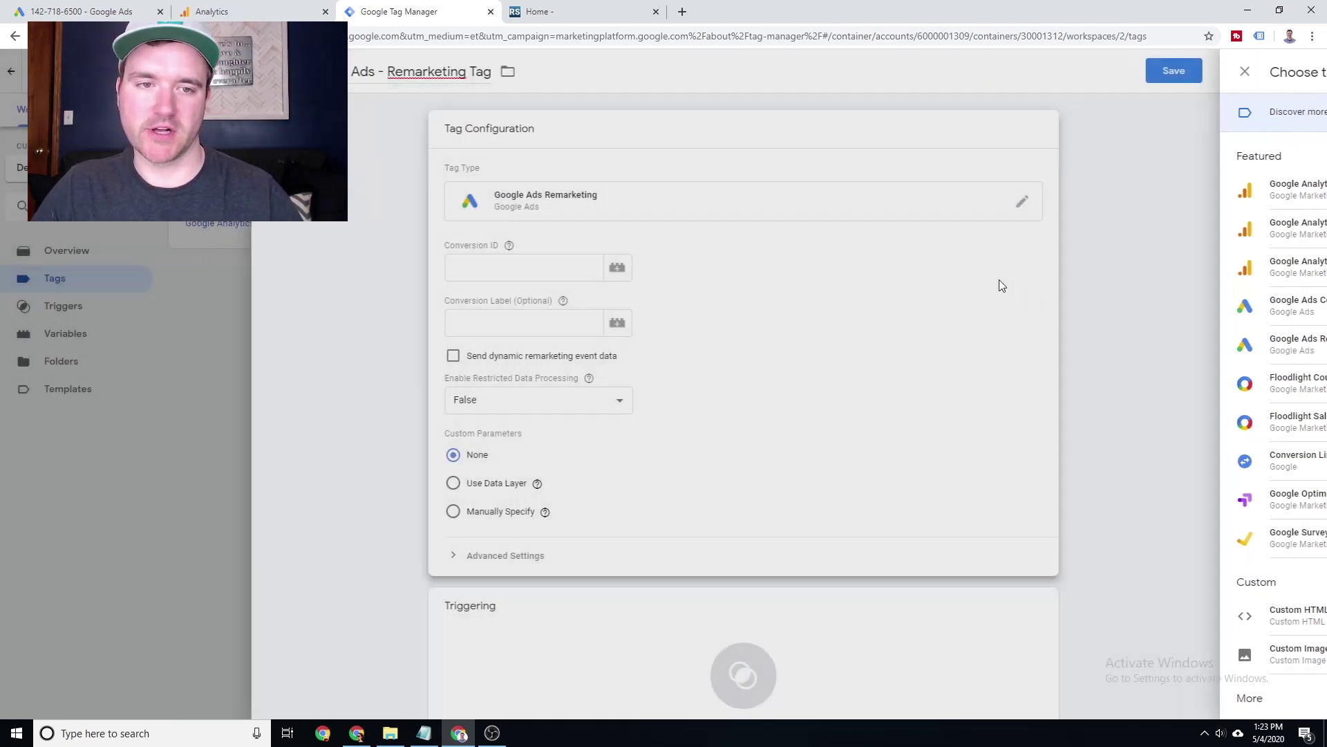
left_click(578, 270)
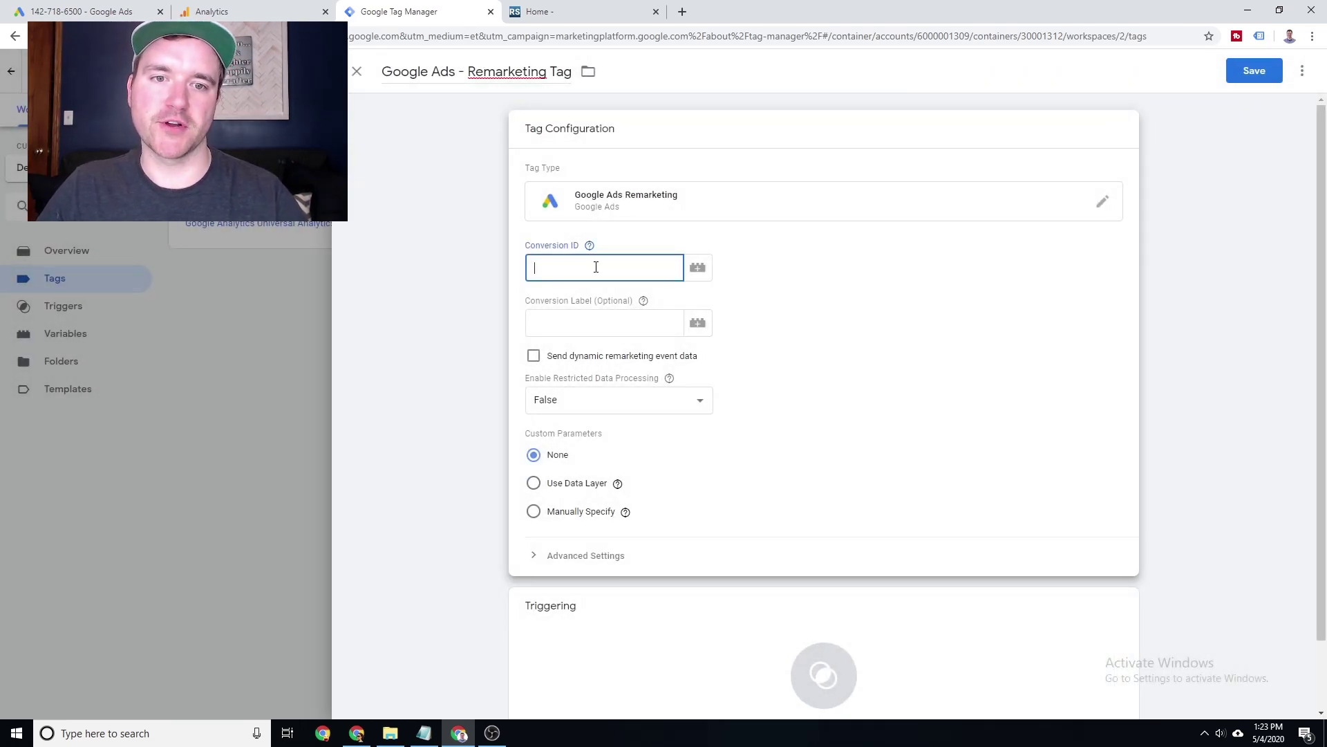
type("706372673")
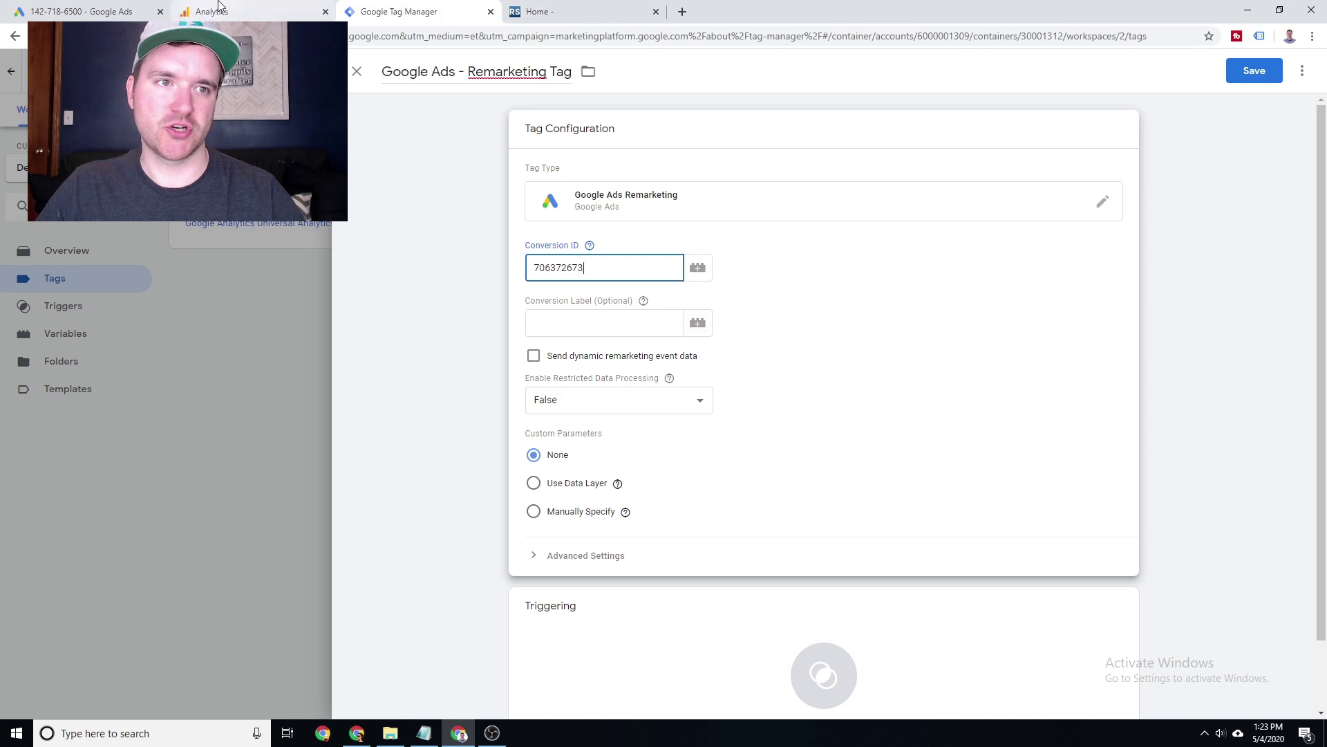
Review the conversion ID and the detailed Tag Manager instructions in Google Ads, and return to the remarketing tag.
left_click(66, 7)
left_click(493, 366)
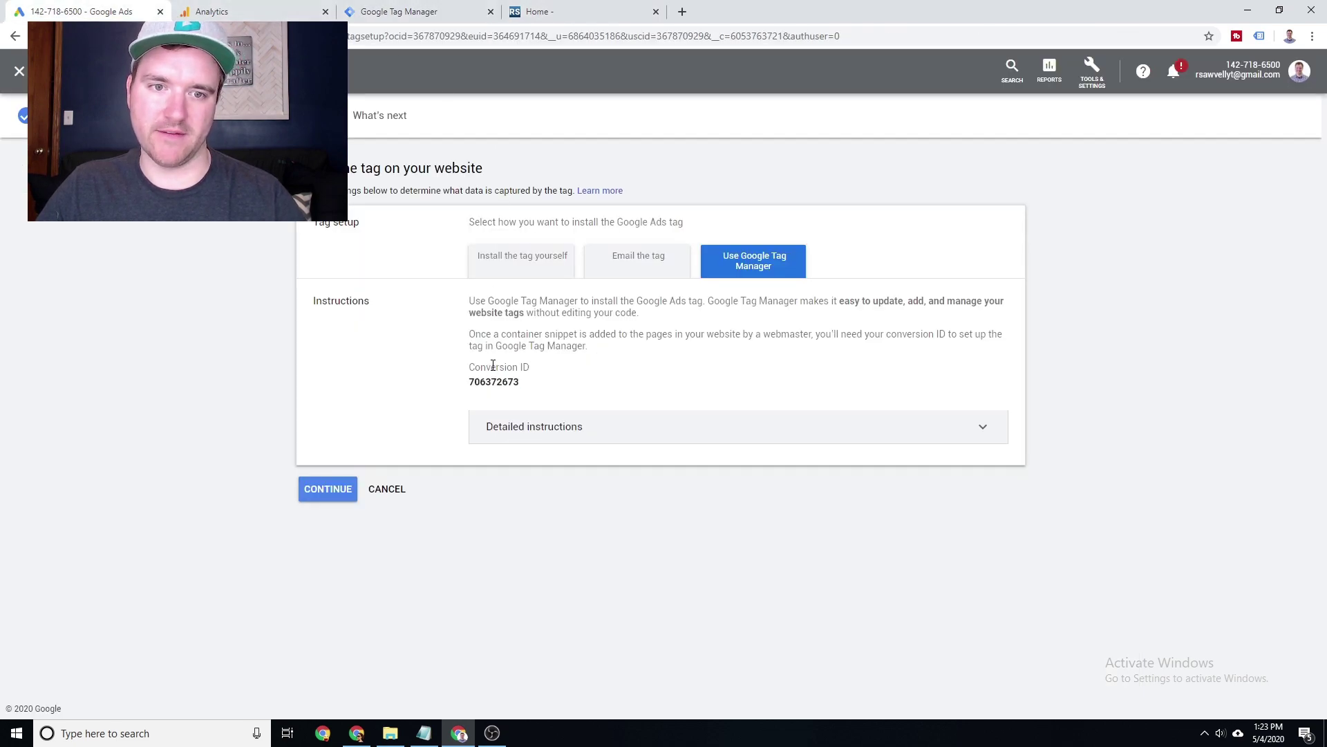
left_click_drag(480, 382, 526, 384)
left_click(544, 426)
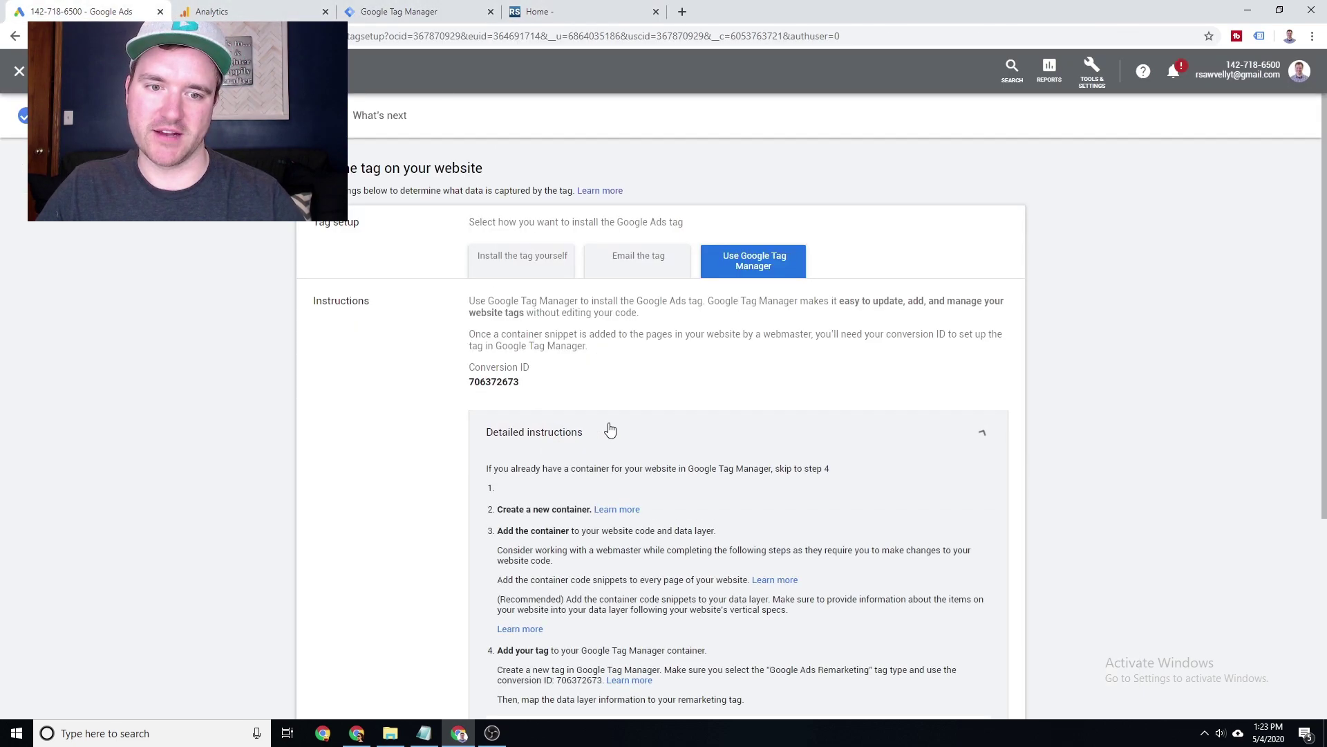
scroll(569, 342, "down", 3)
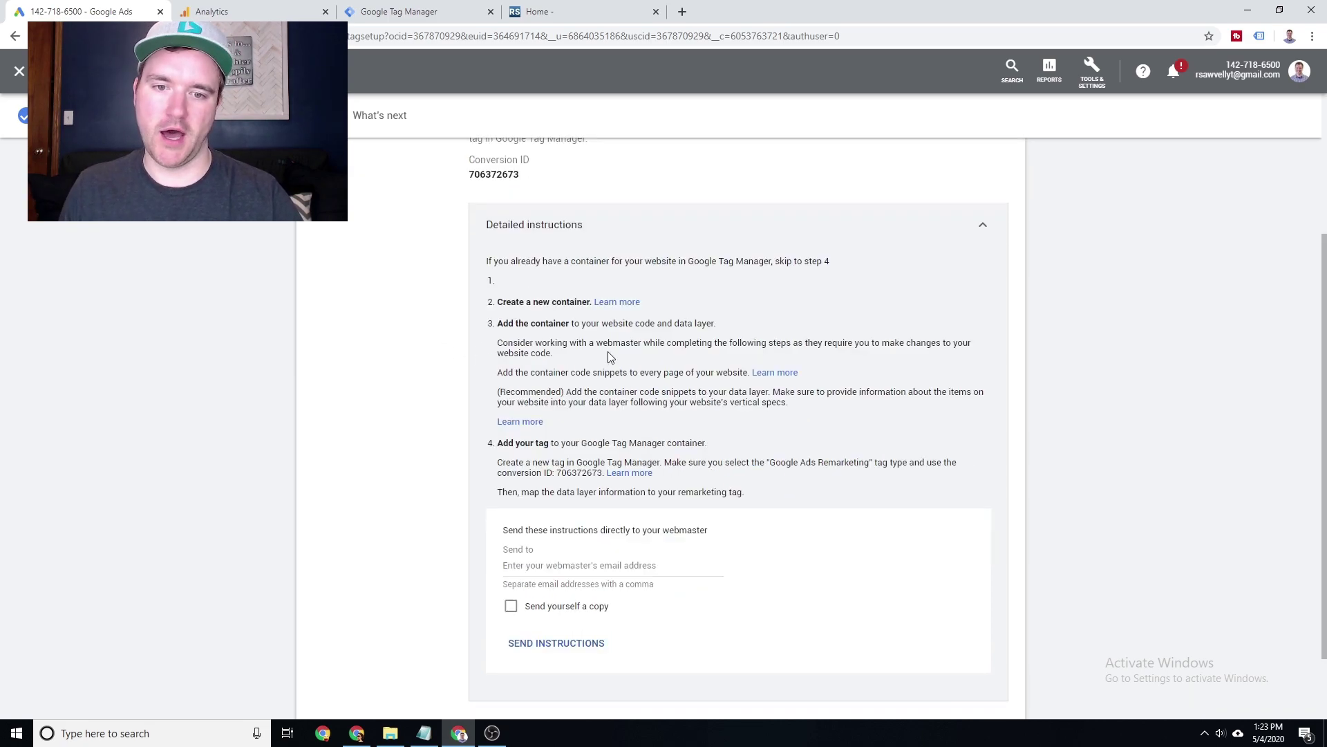
scroll(535, 341, "up", 2)
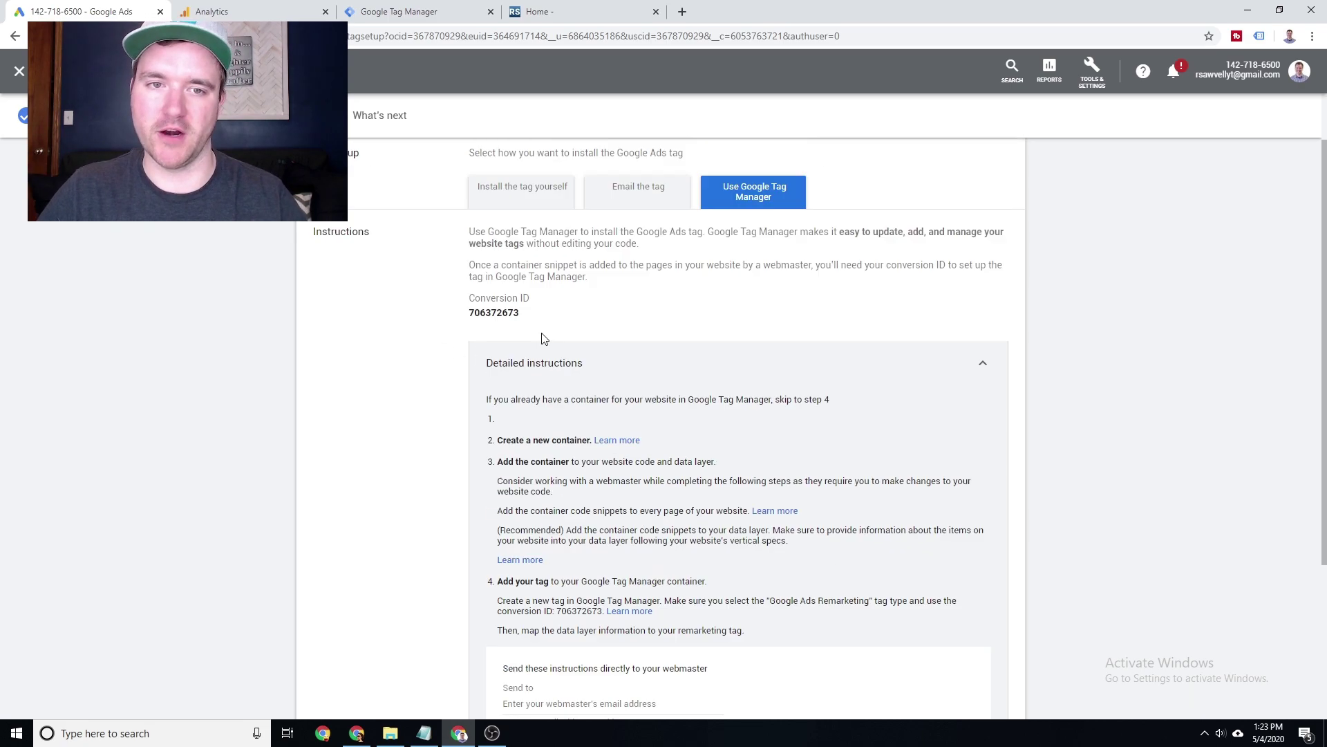
double_click(481, 312)
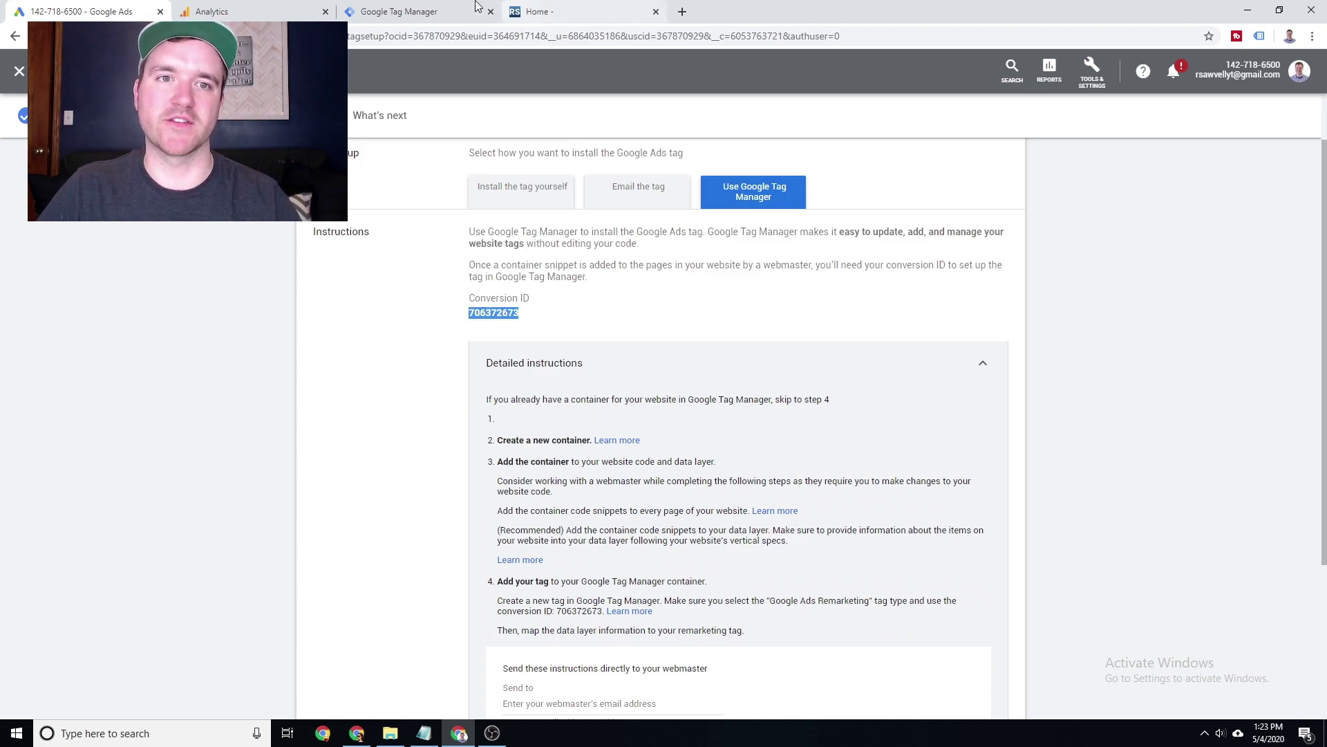
left_click(415, 11)
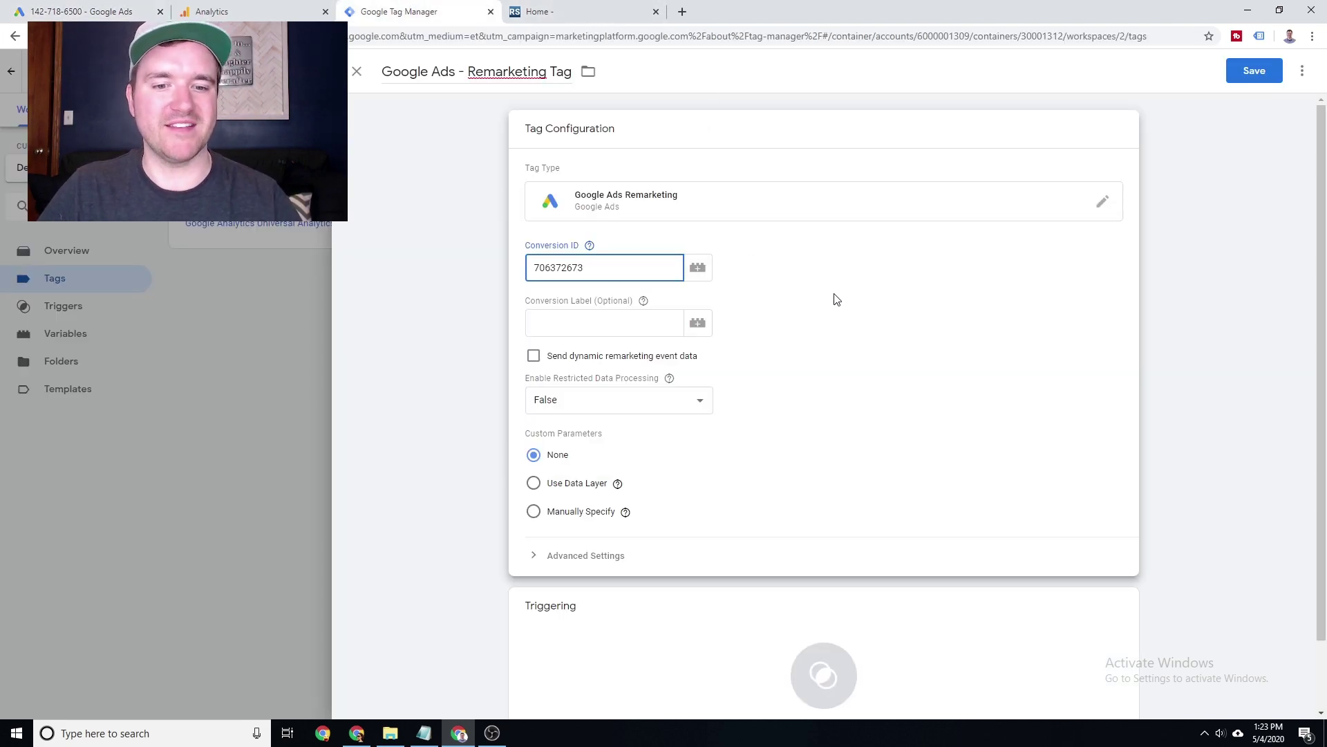
Assign the All Pages trigger to the remarketing tag and save the tag.
scroll(836, 299, "down", 1)
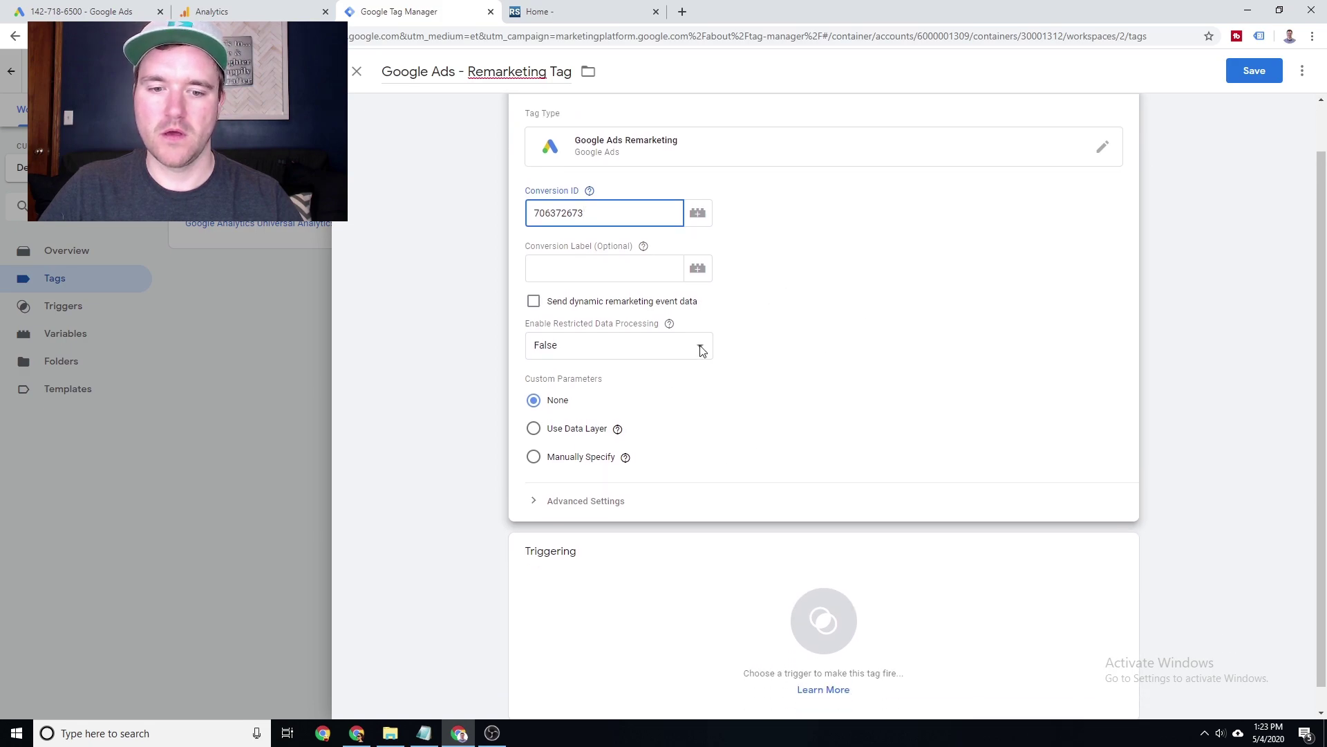
left_click(699, 595)
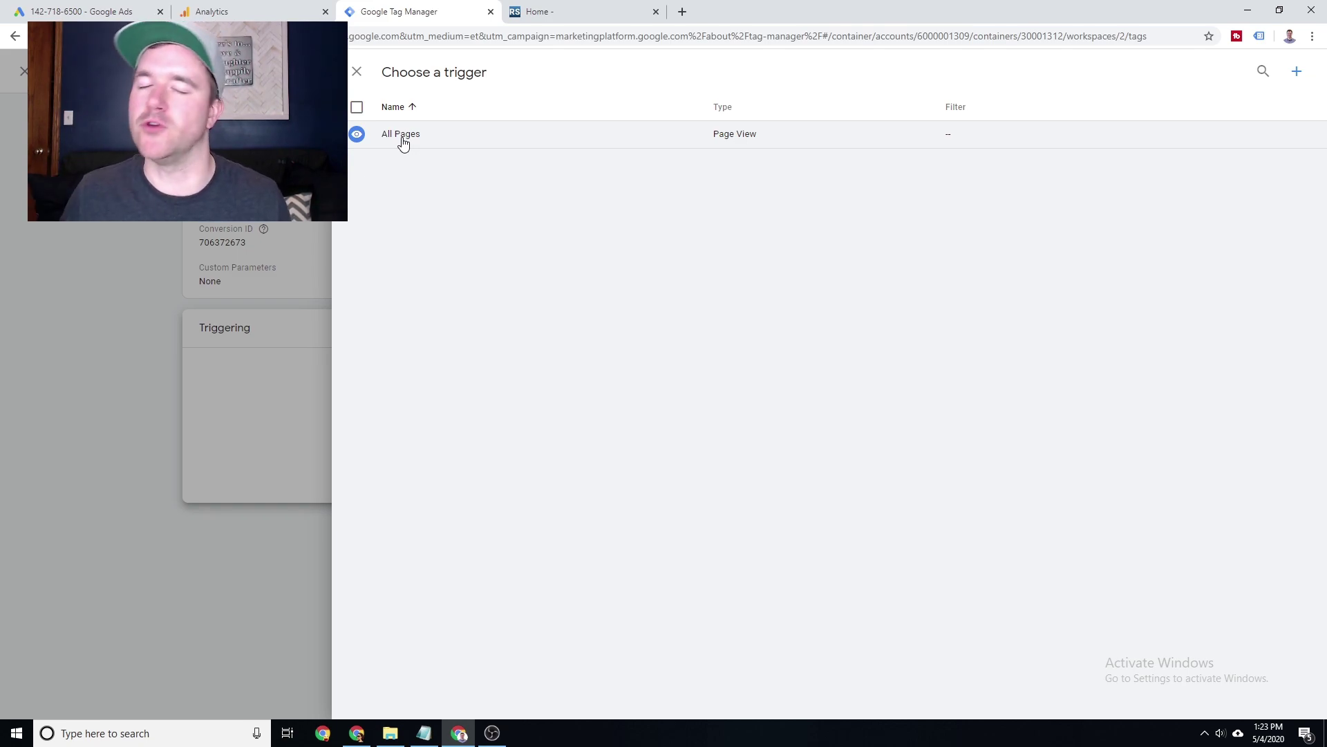
left_click(403, 138)
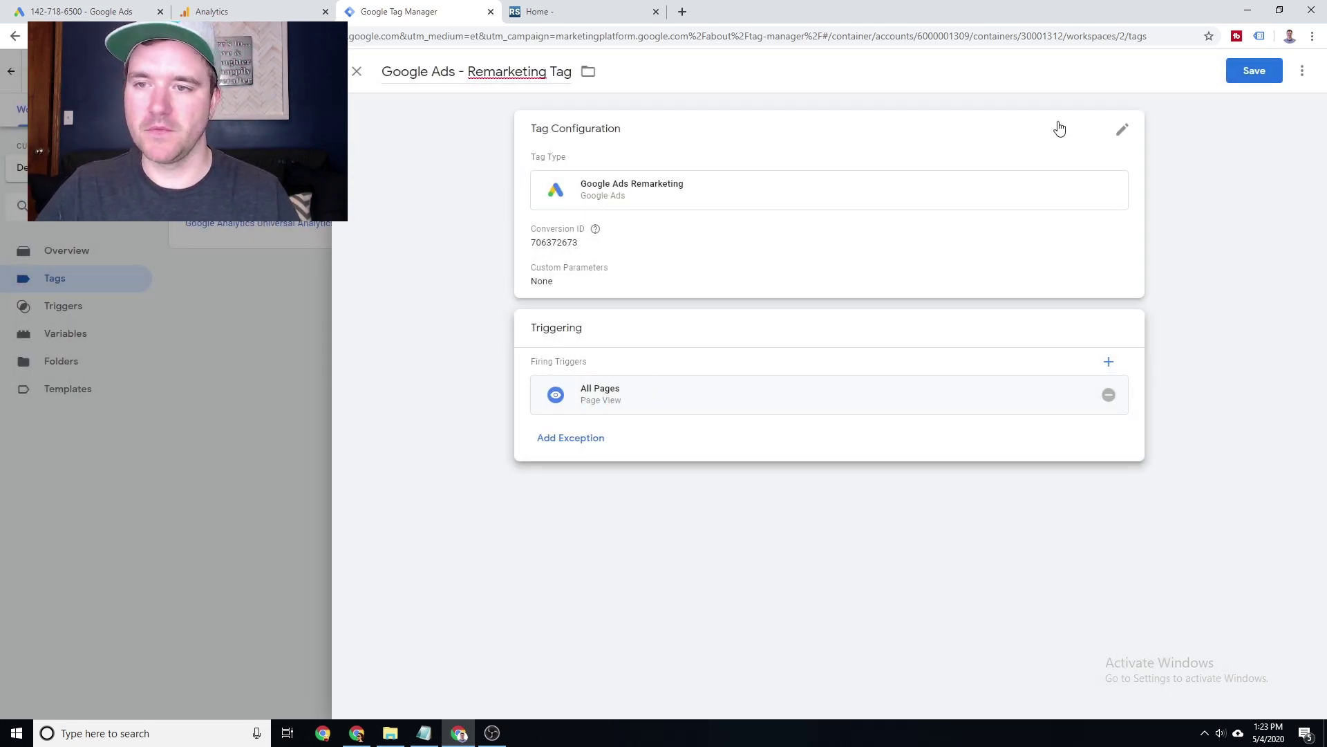
left_click(1250, 71)
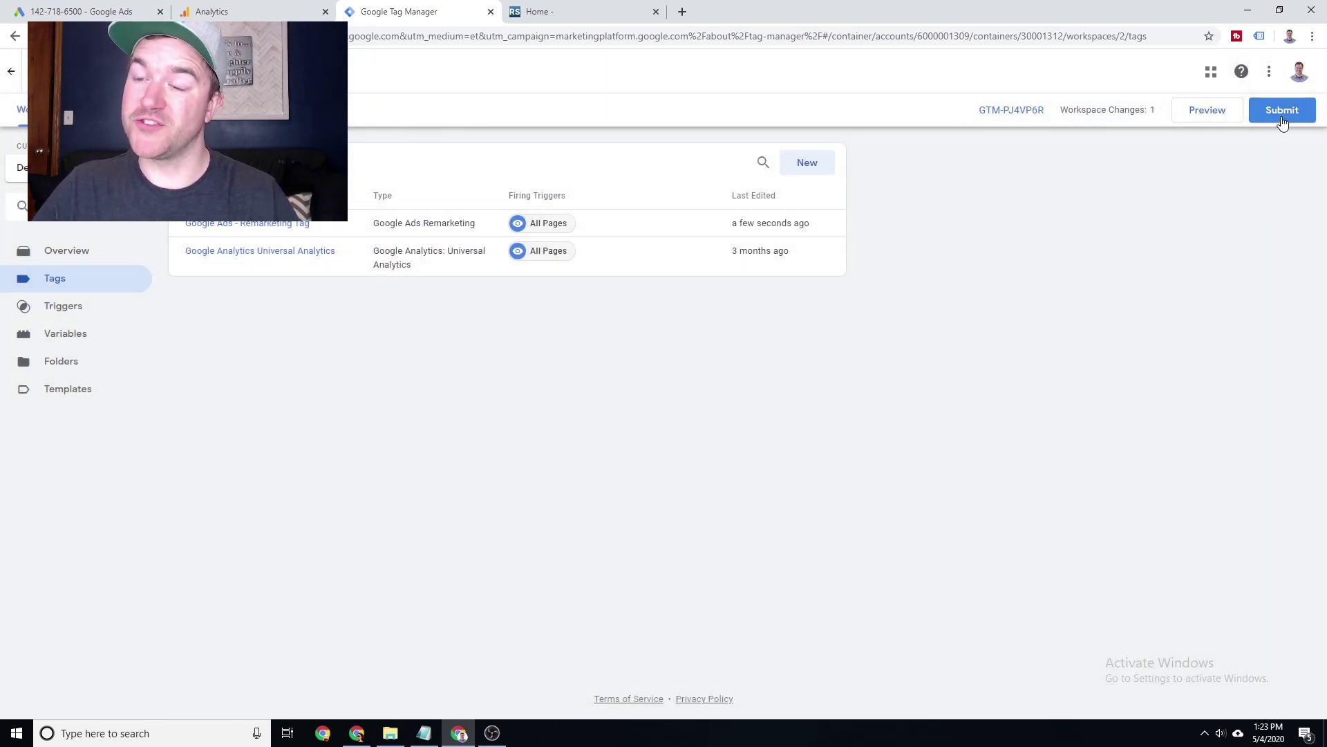
Submit the workspace changes with the version name "Google Ads Remarketing Tab" and publish them to the Live environment.
left_click(1283, 114)
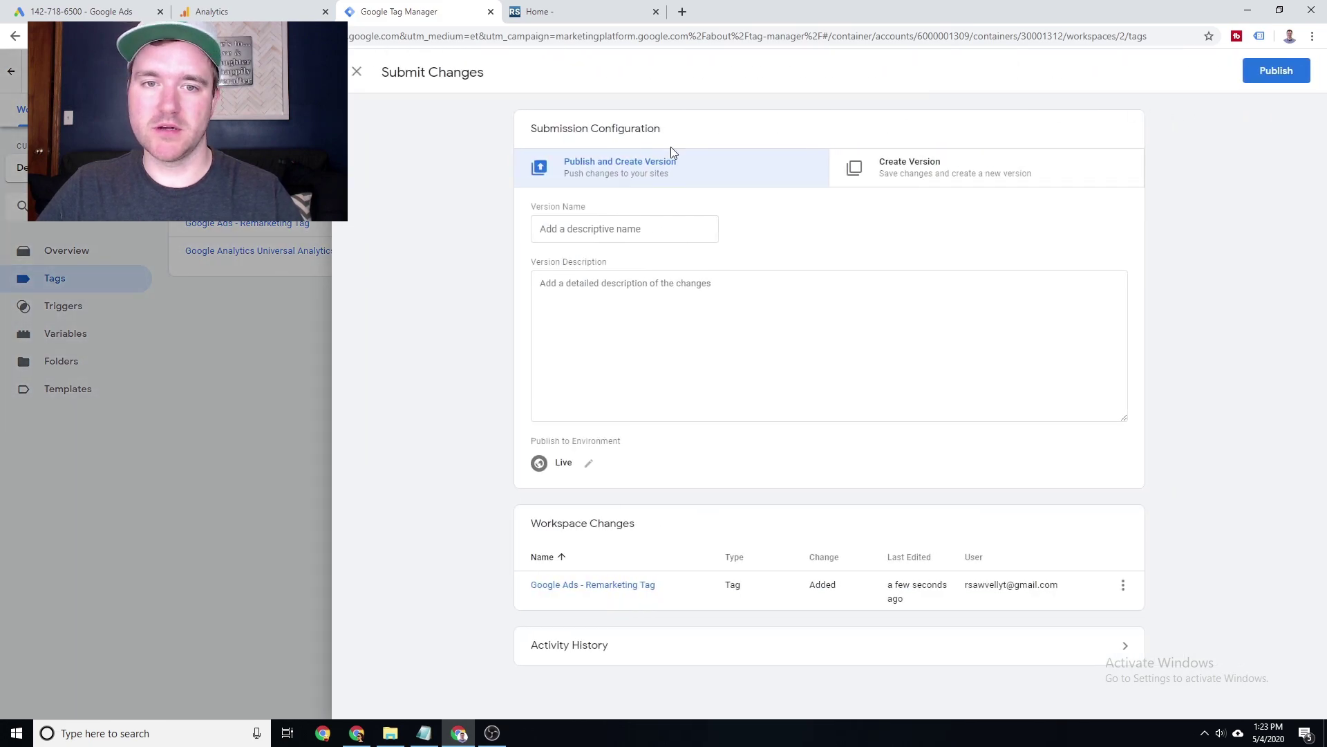
left_click(611, 228)
type("Googl")
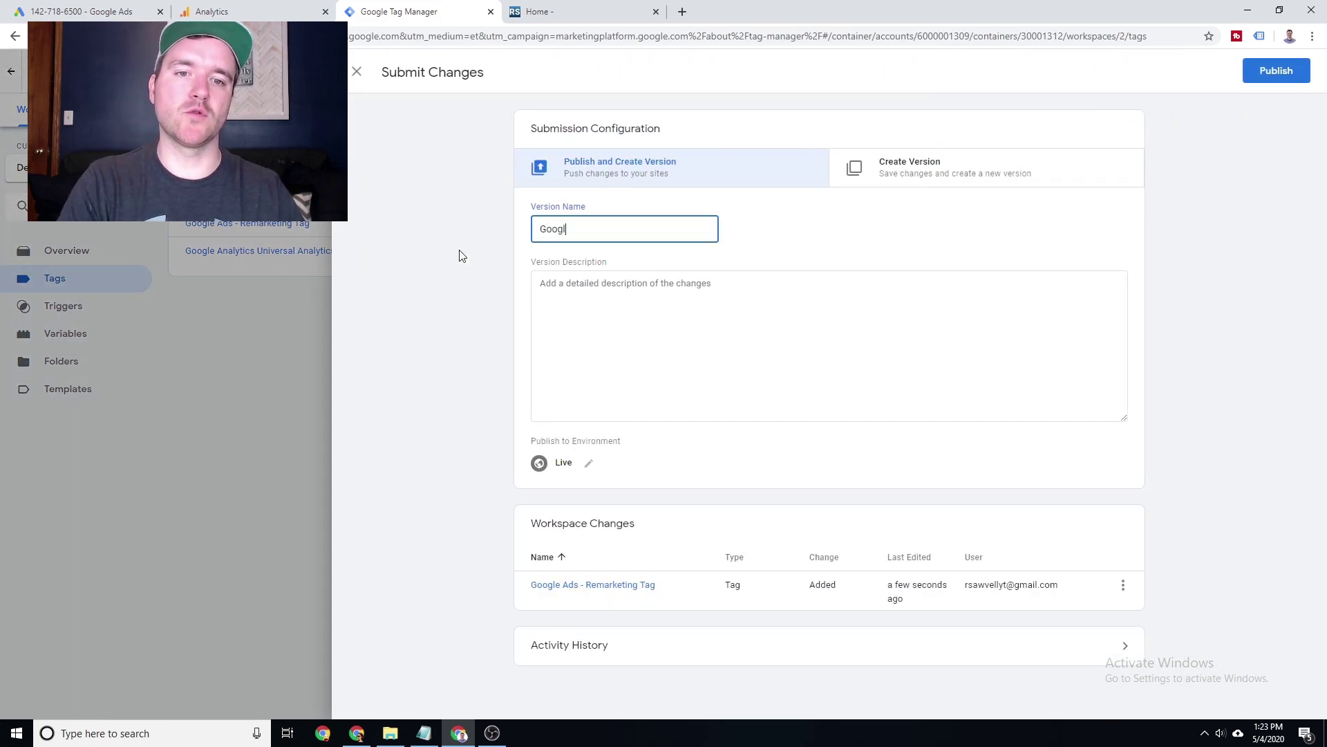
type("e Ads Remarket")
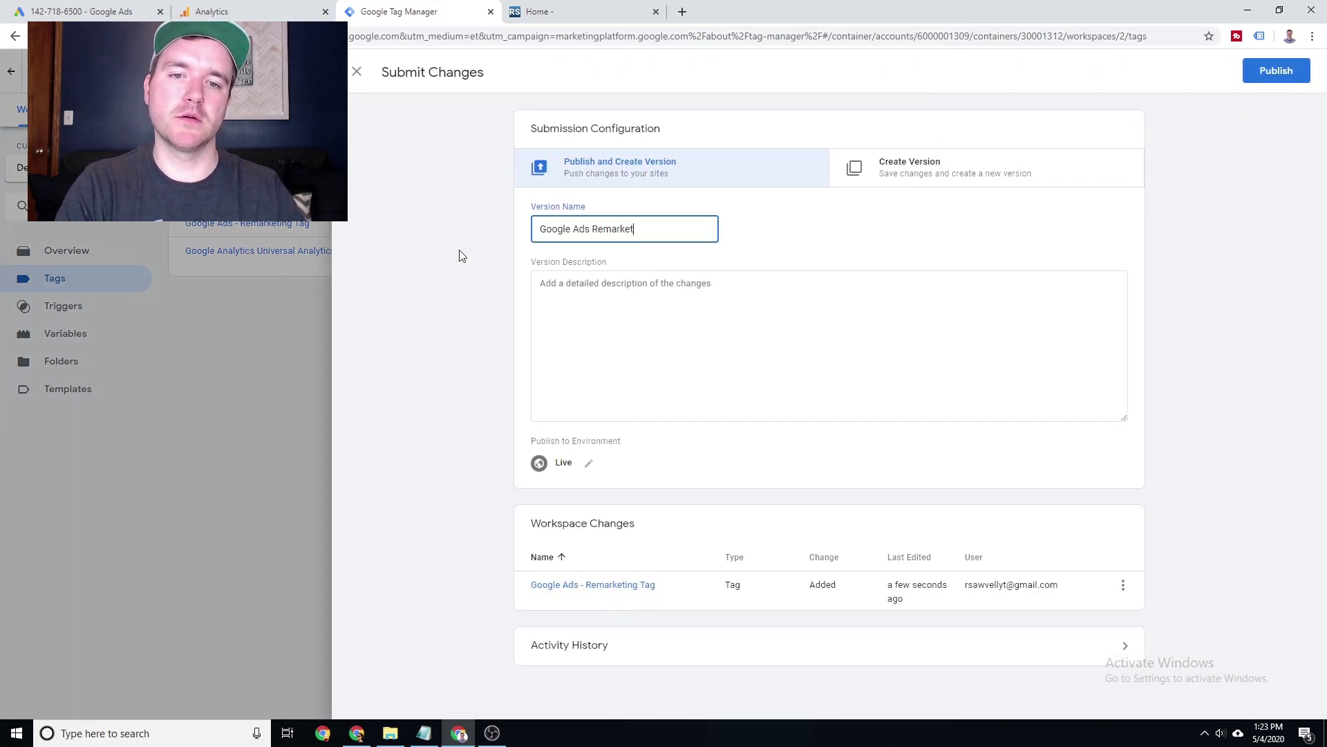
type("ing Tab")
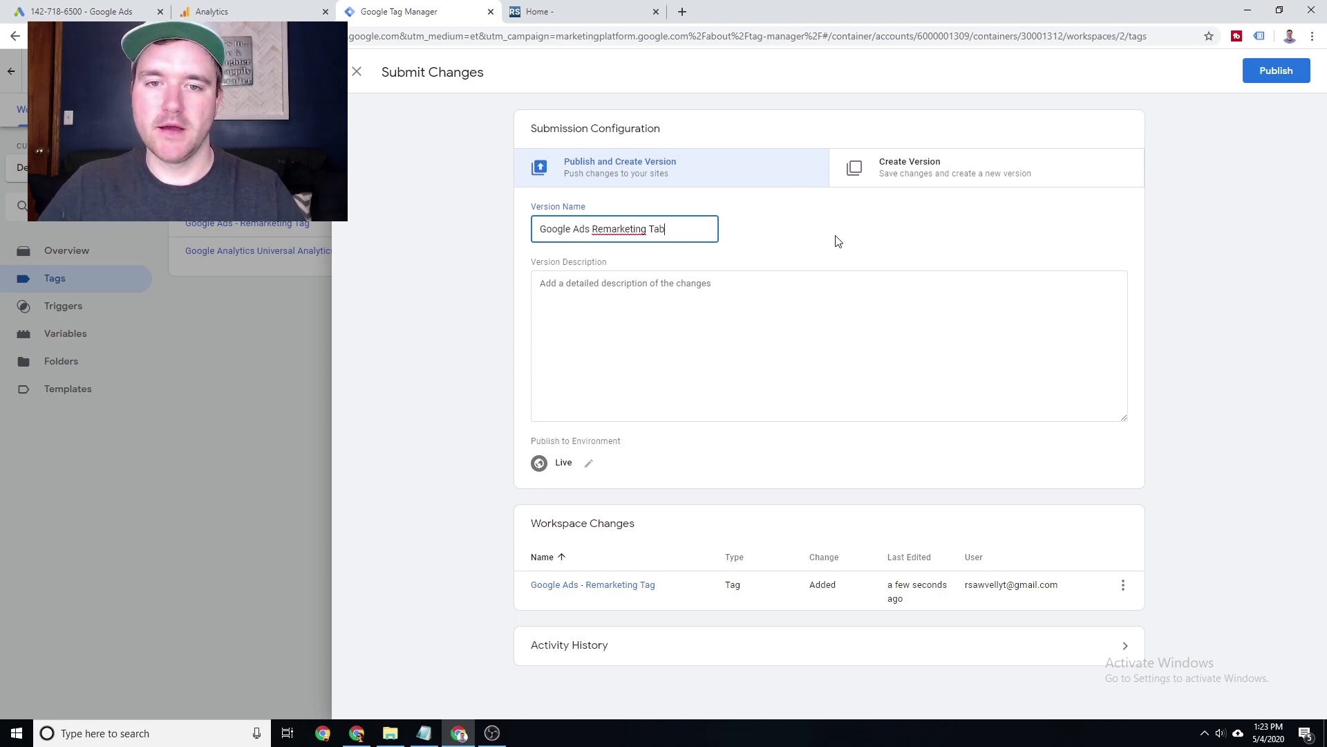
left_click(1281, 72)
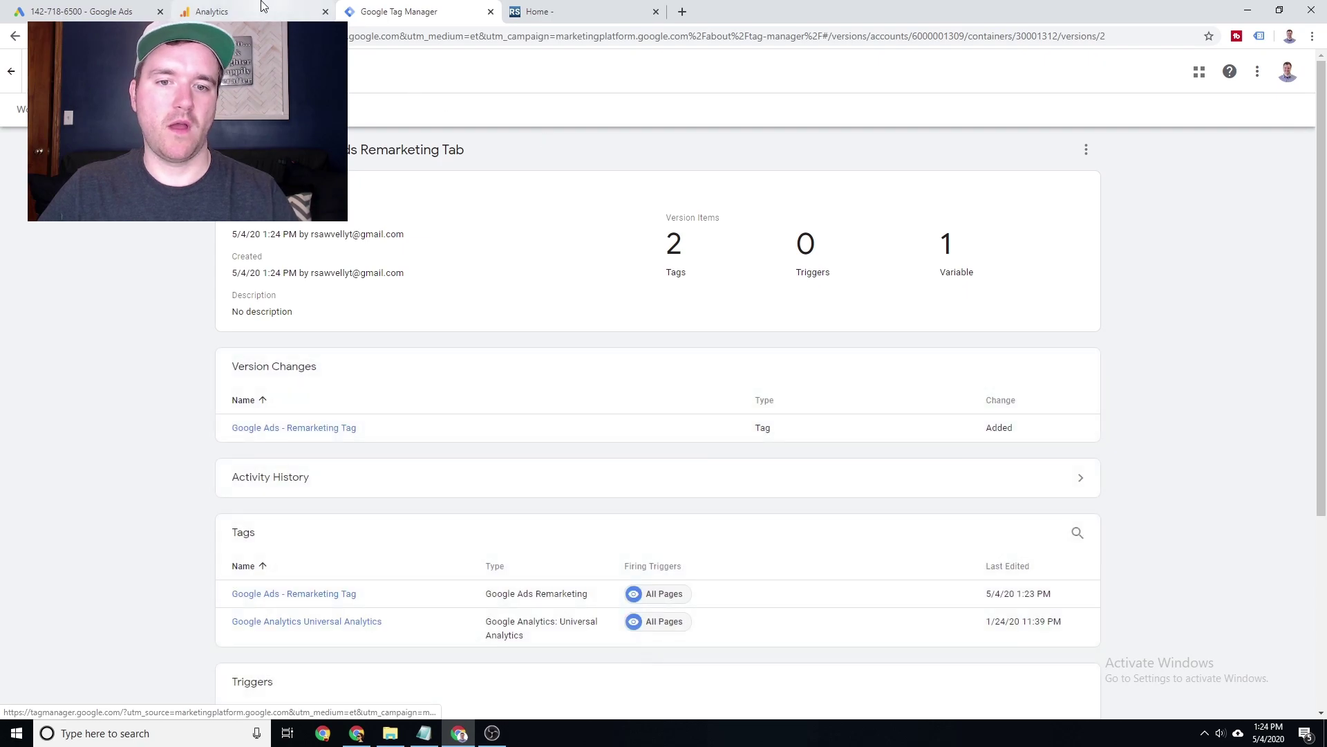
Switch back to Google Ads and finish the Google Ads tag setup, returning to the audience sources overview.
left_click(229, 11)
left_click(83, 12)
scroll(724, 235, "down", 4)
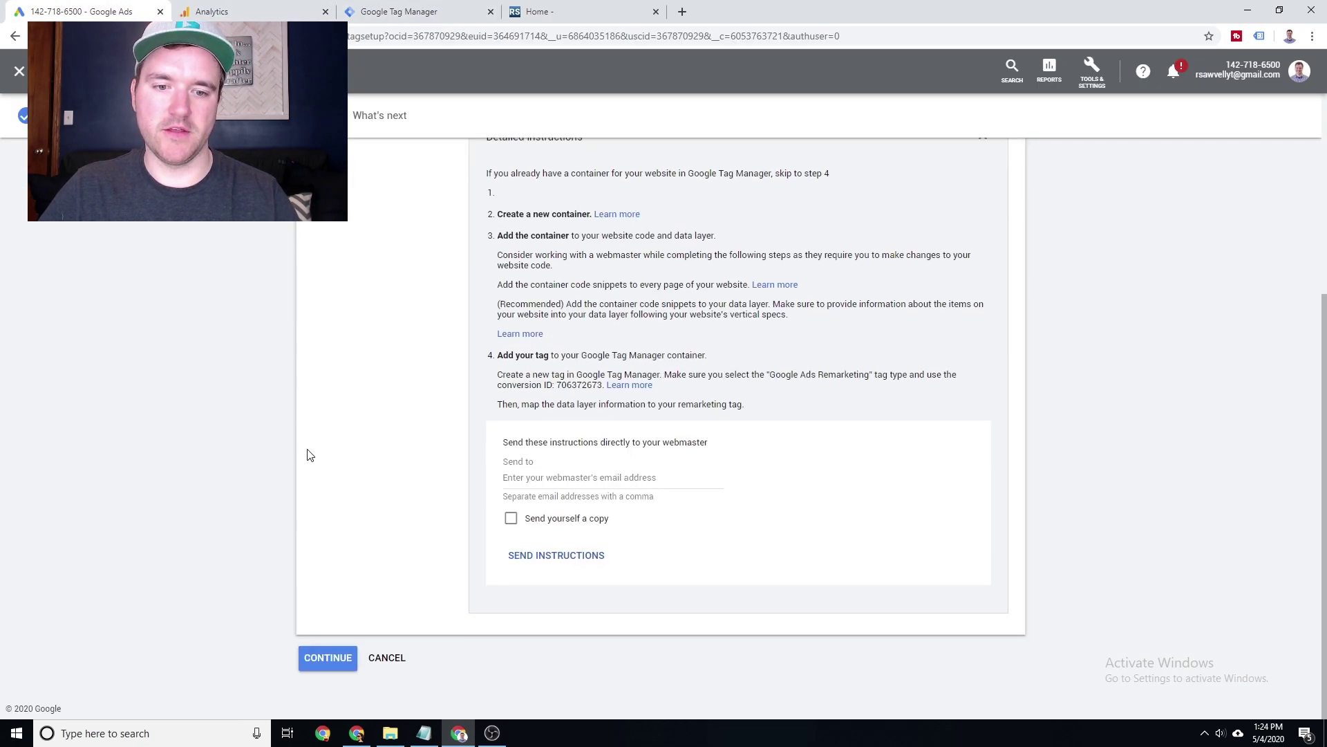
left_click(322, 656)
left_click(337, 271)
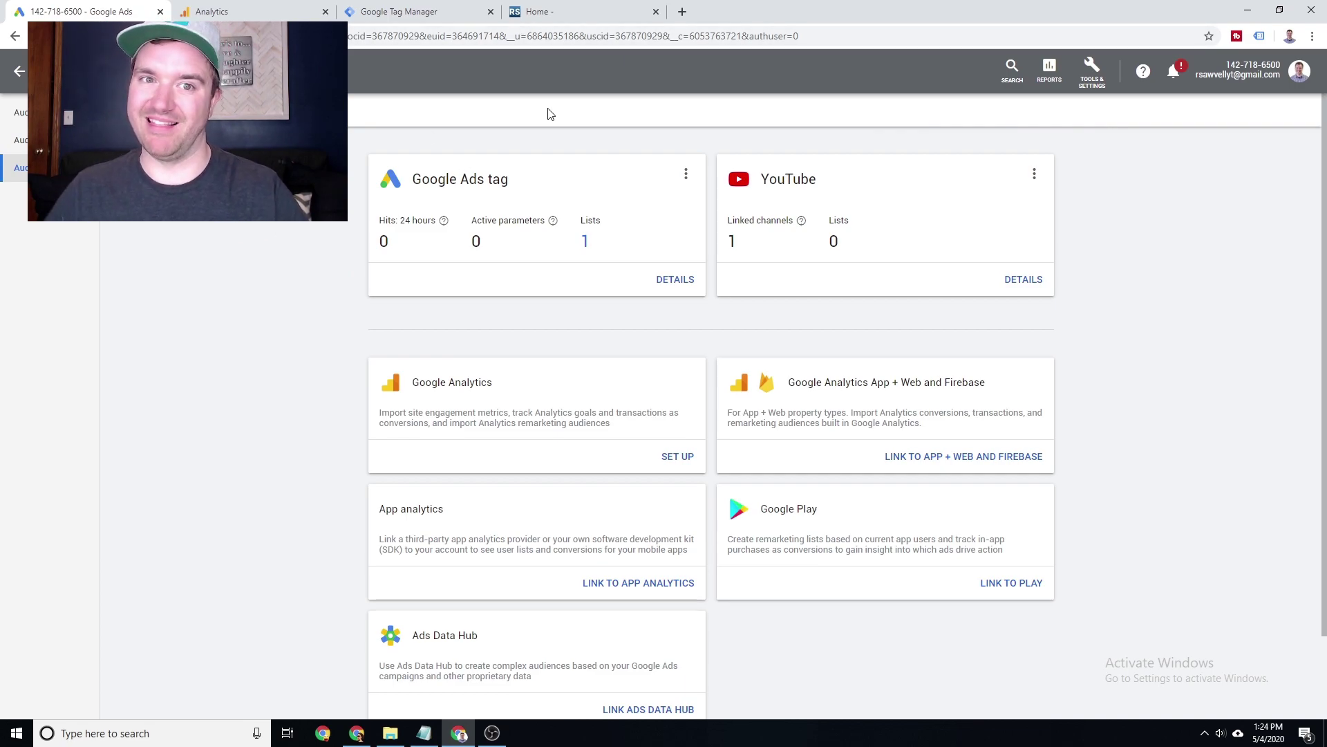
Reload the website's home page and enable Google Tag Assistant on it to check the installed tags.
left_click(581, 11)
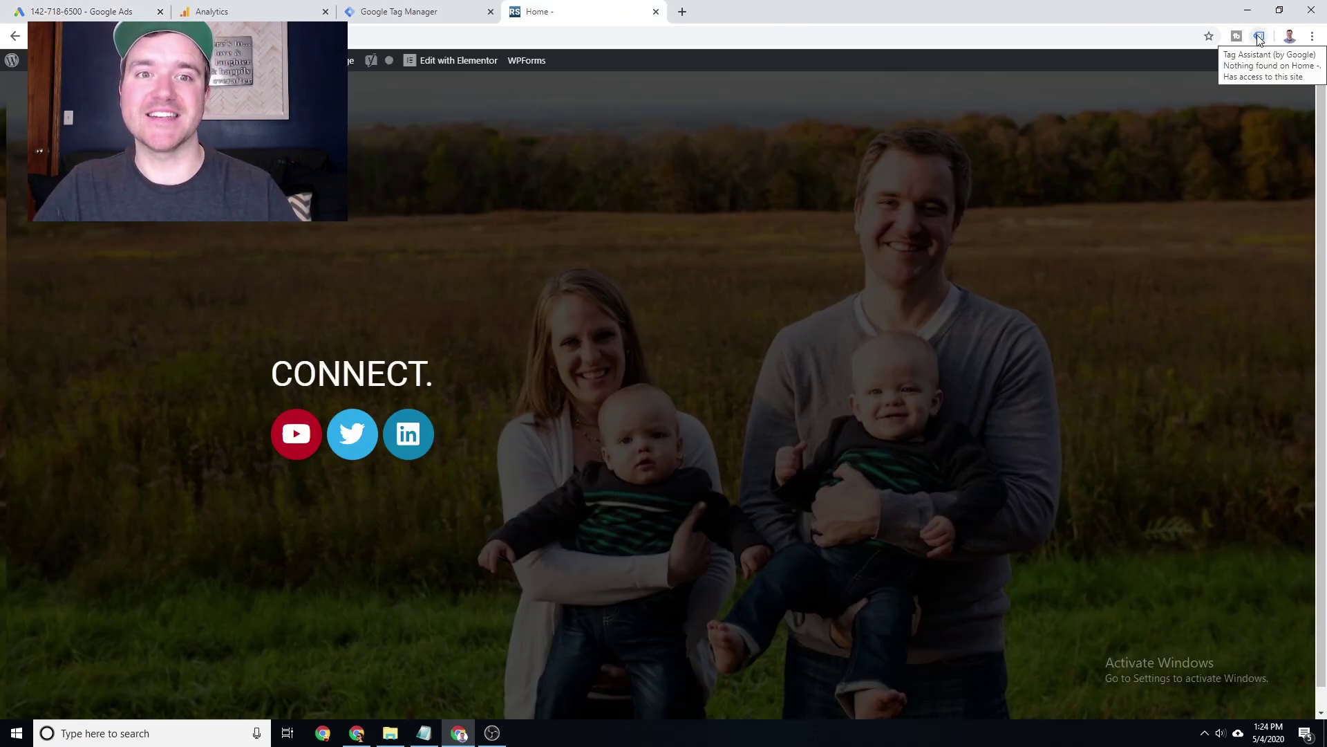
key("F5")
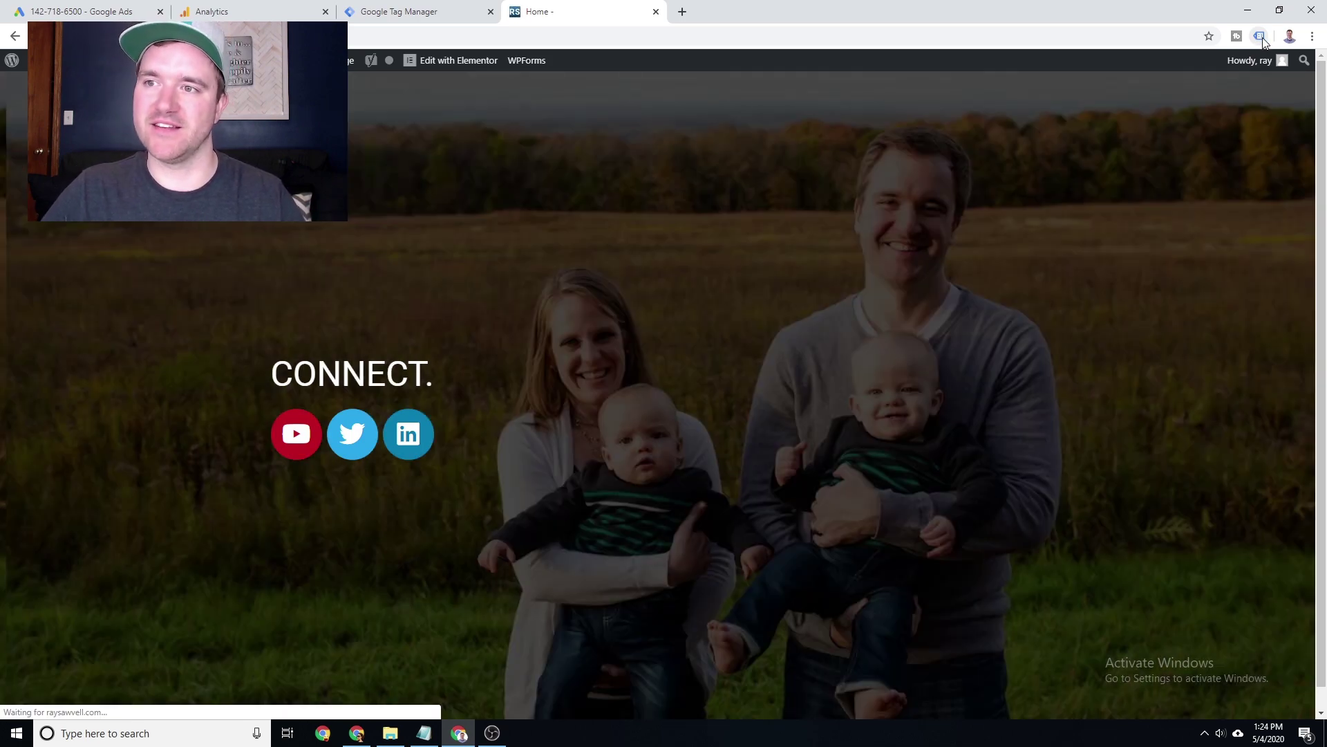
left_click(1260, 37)
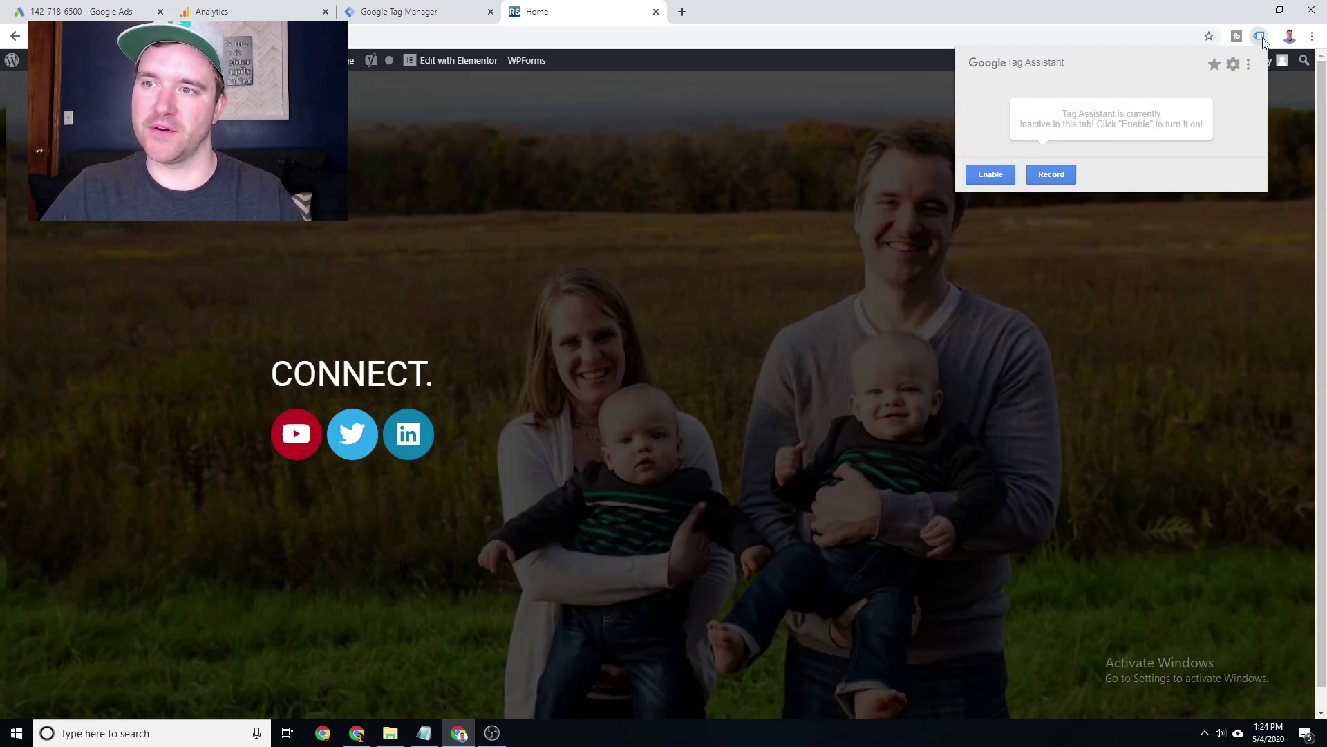
left_click(1014, 175)
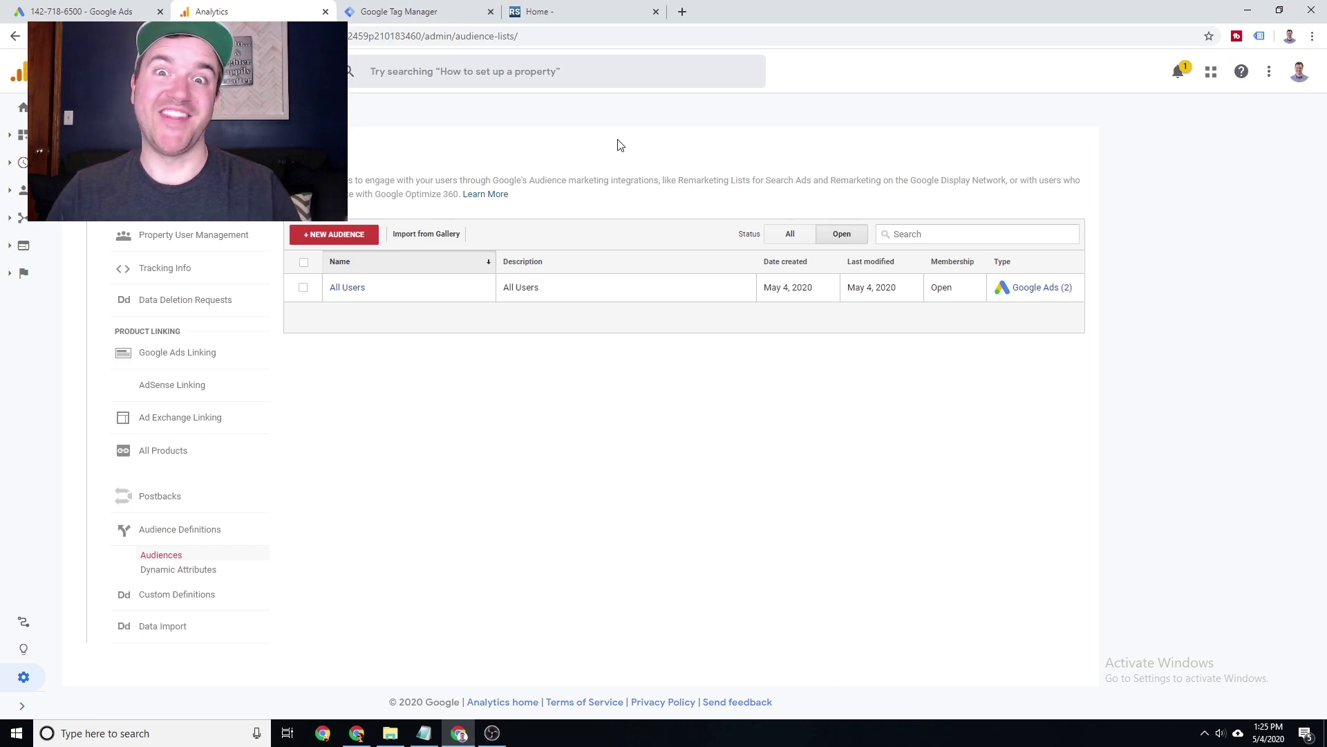